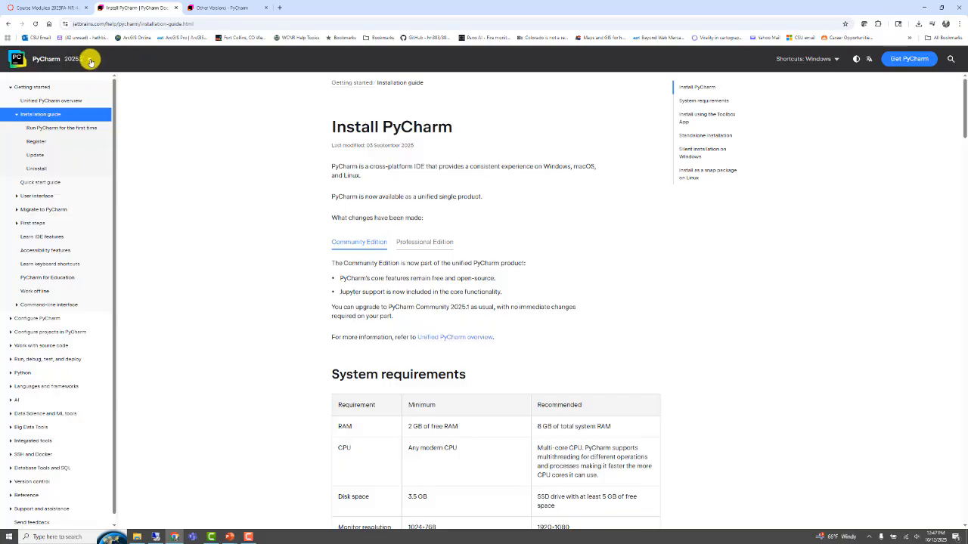
# Switch the PyCharm installation guide to the 2025.3 EAP docs.
pyautogui.click(90, 61)
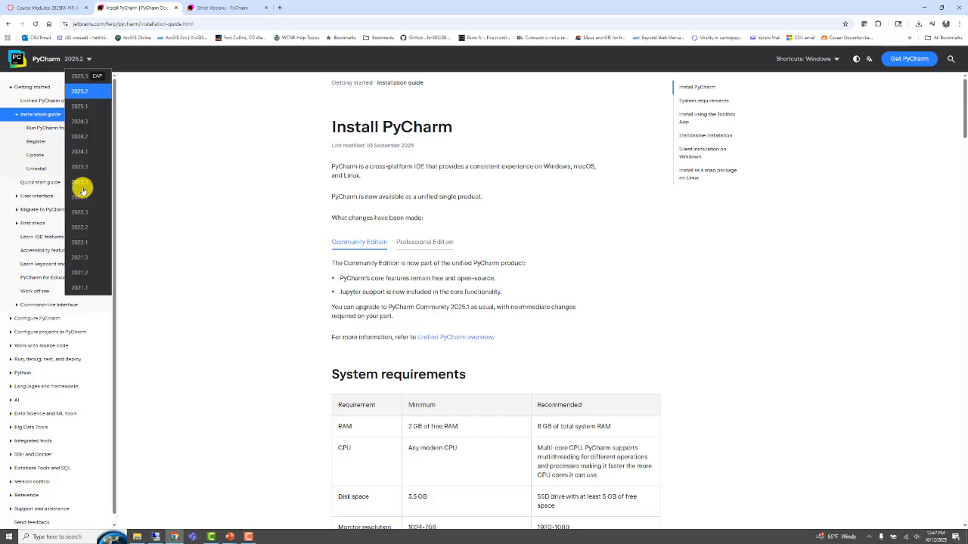
pyautogui.click(76, 77)
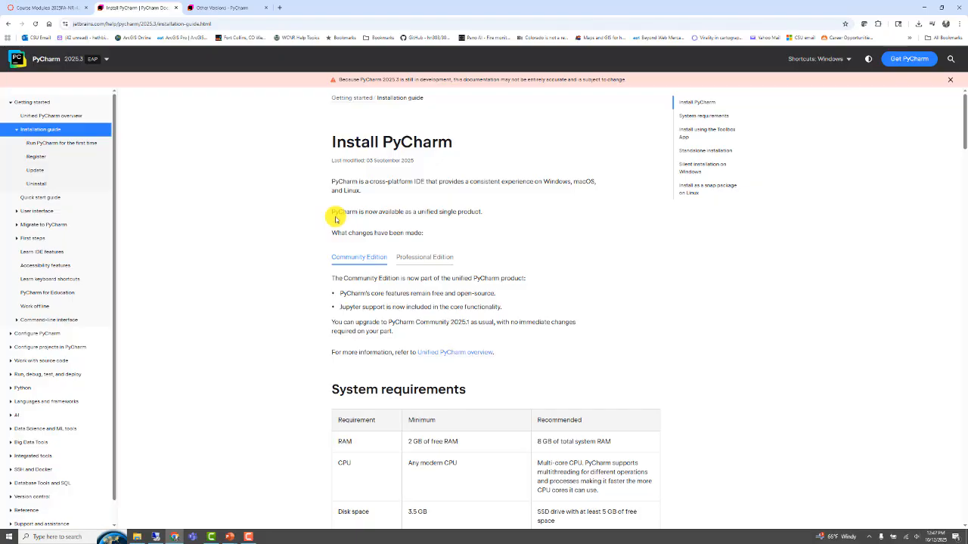
pyautogui.moveTo(331, 211); pyautogui.dragTo(468, 236)
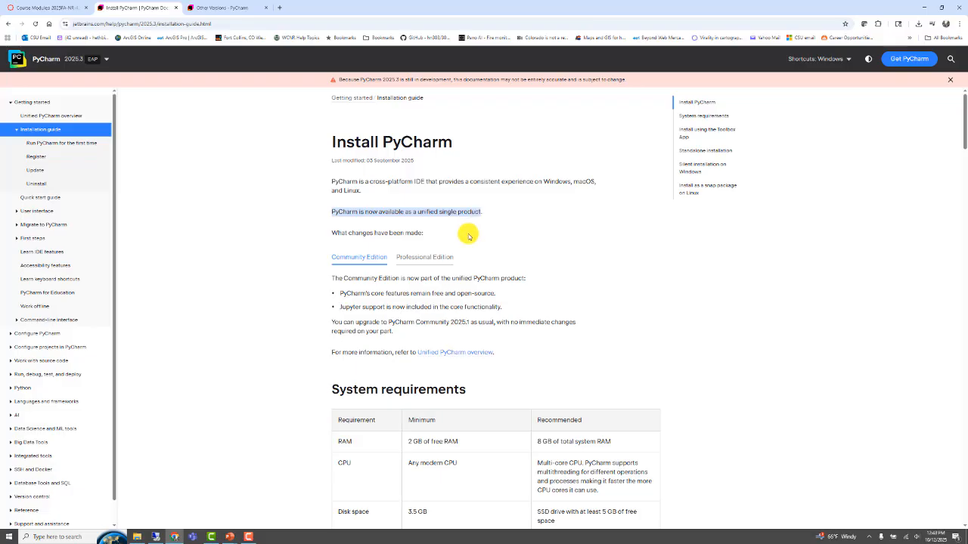
# Open the PyCharm installer download page from the Standalone installation section in a new tab.
pyautogui.scroll(-20, 468, 236)
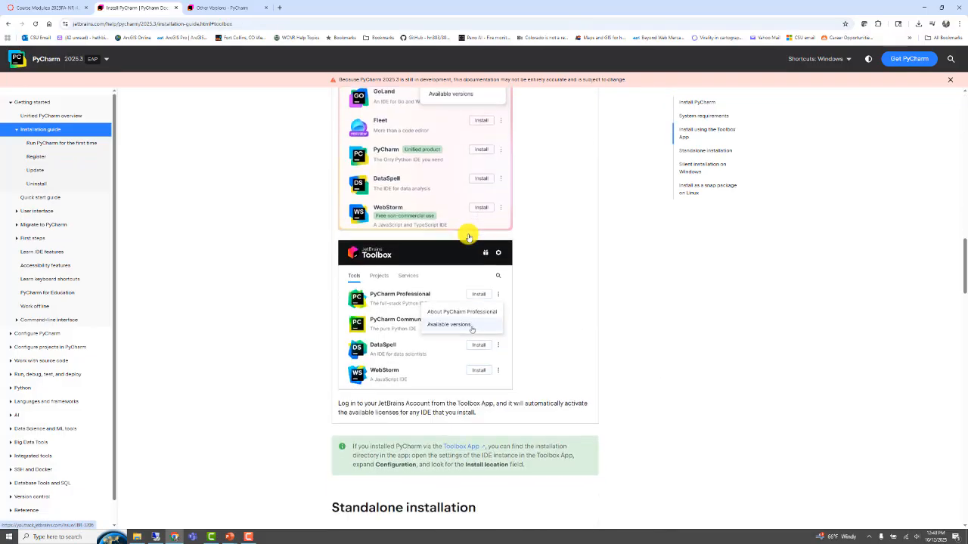
pyautogui.scroll(-2, 468, 236)
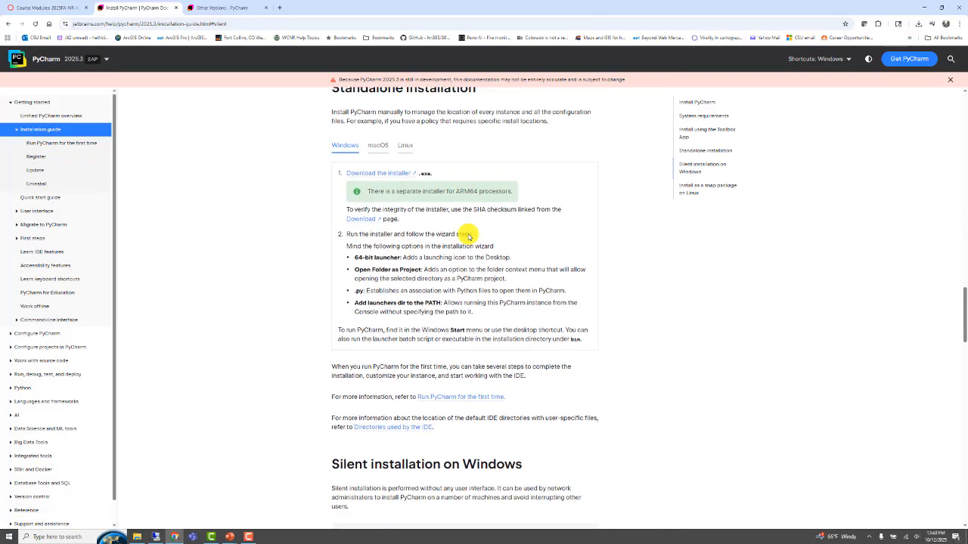
pyautogui.click(366, 174)
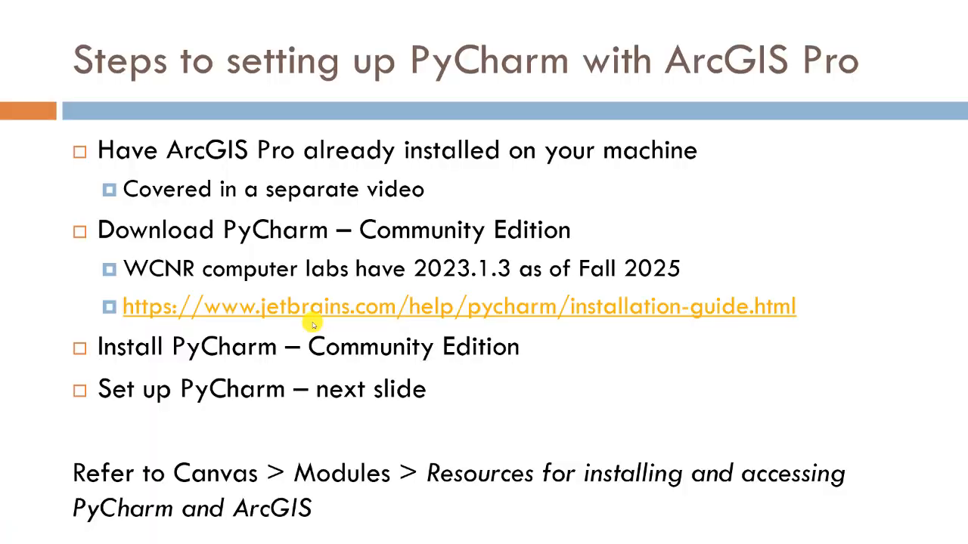
# Advance the slideshow to the 'Steps to setting up PyCharm with ArcGIS Pro' slide.
pyautogui.press('Right')
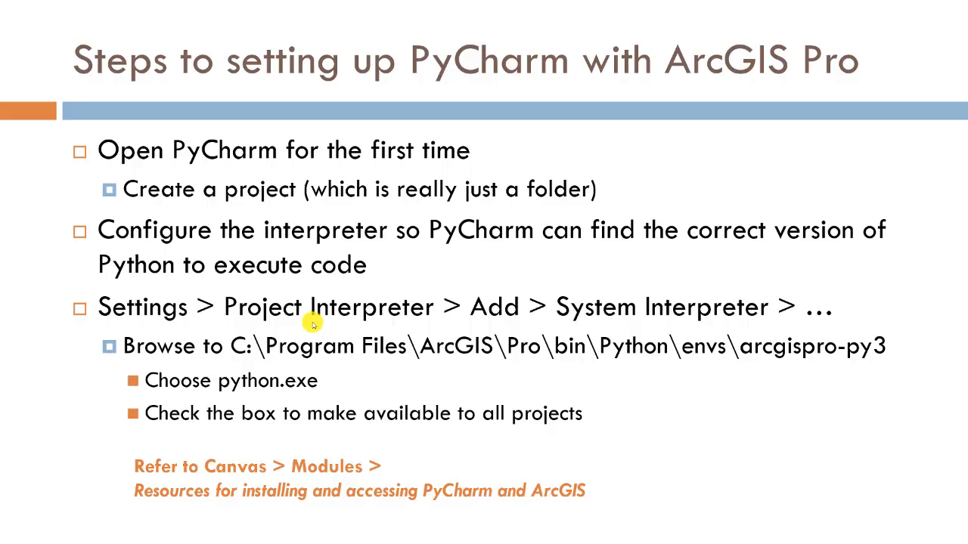
pyautogui.hotkey('alt', 'Tab')
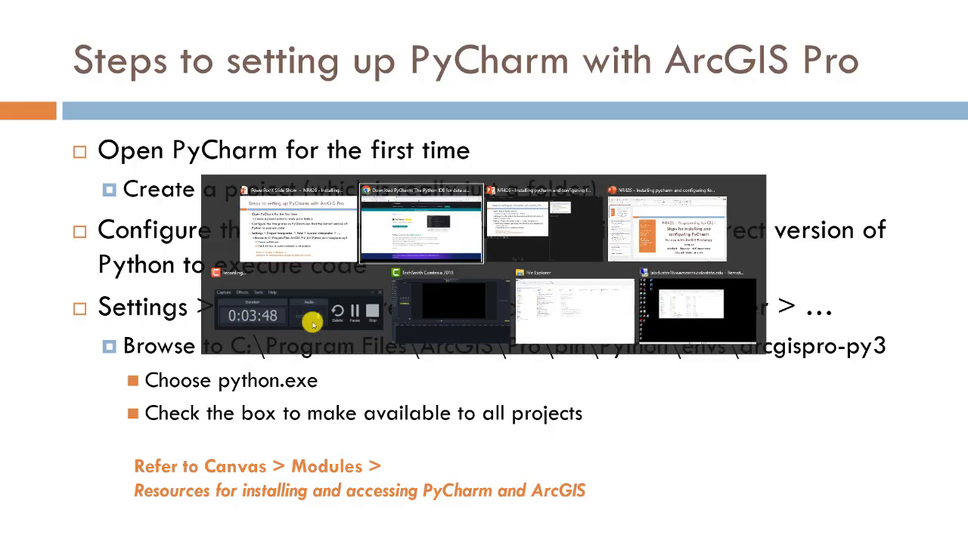
# Launch PyCharm Community Edition 2023.2 from Windows search on the remote desktop.
pyautogui.hotkey('alt', 'Tab')
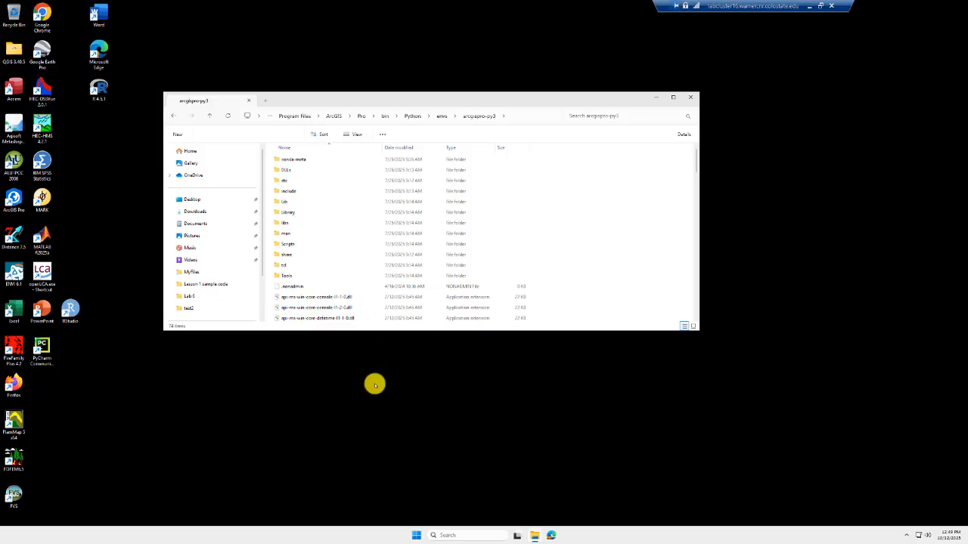
pyautogui.click(448, 535)
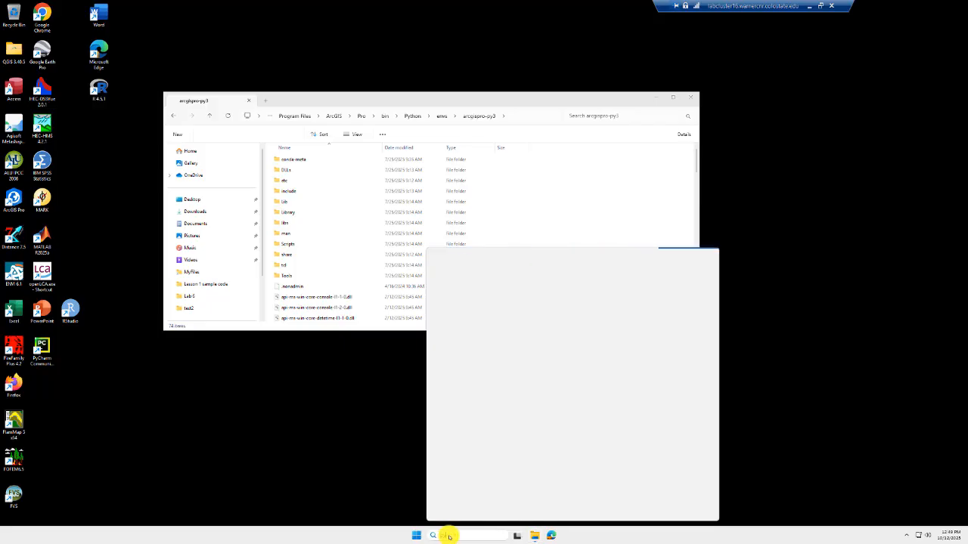
pyautogui.write('pychar')
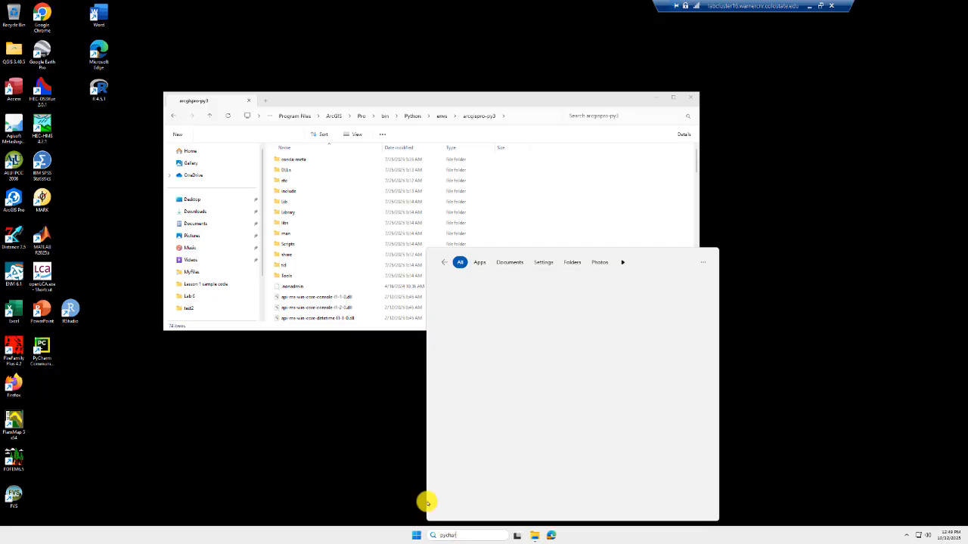
pyautogui.write('m')
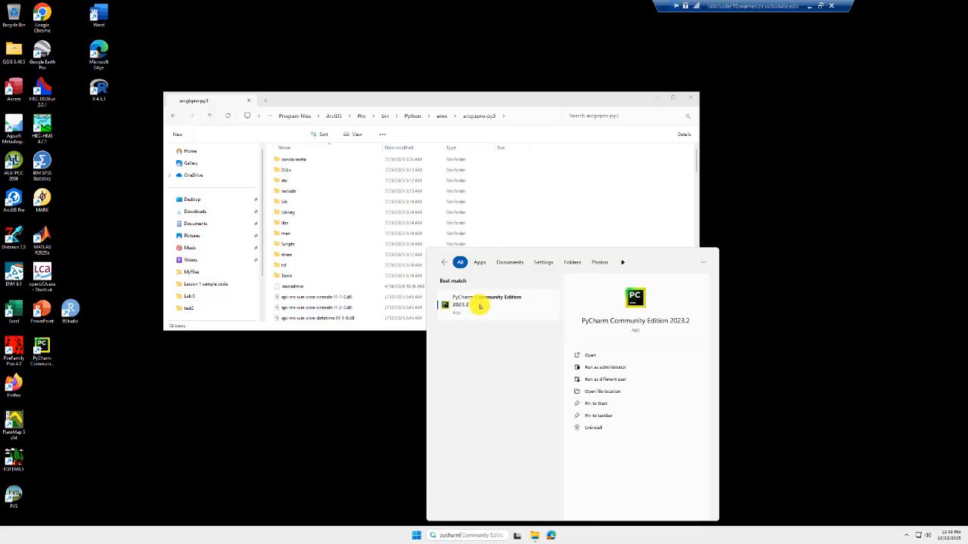
pyautogui.click(479, 307)
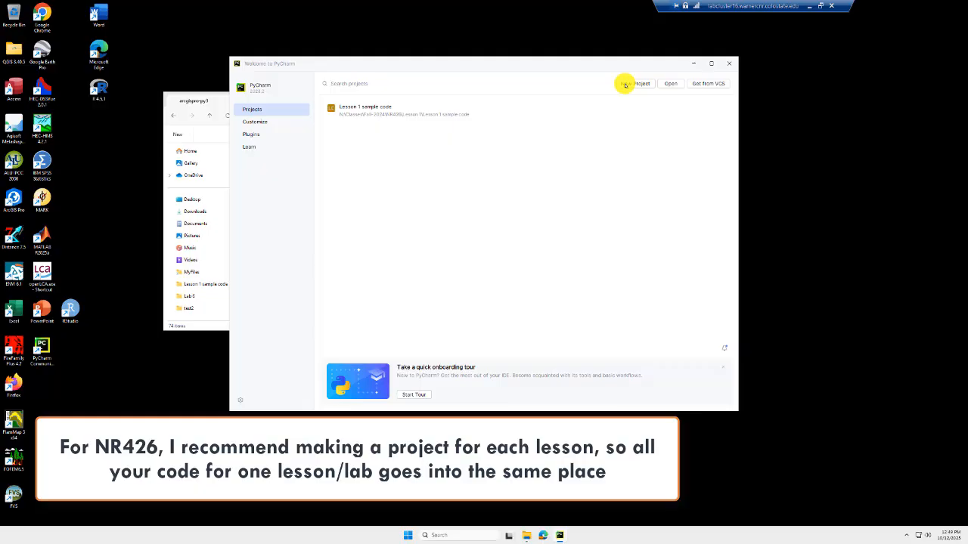
# Start a new project with its location set to N:\MyFiles.
pyautogui.click(626, 85)
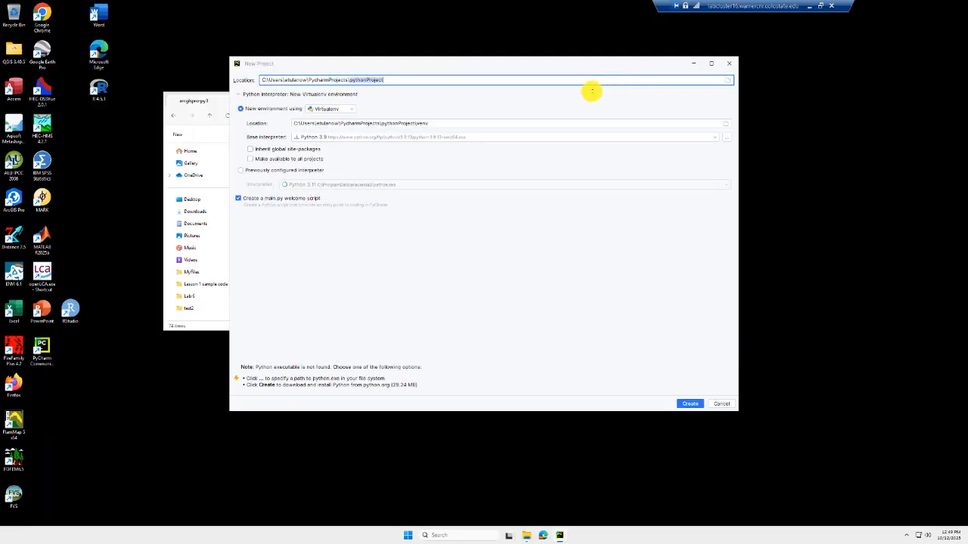
pyautogui.click(262, 80)
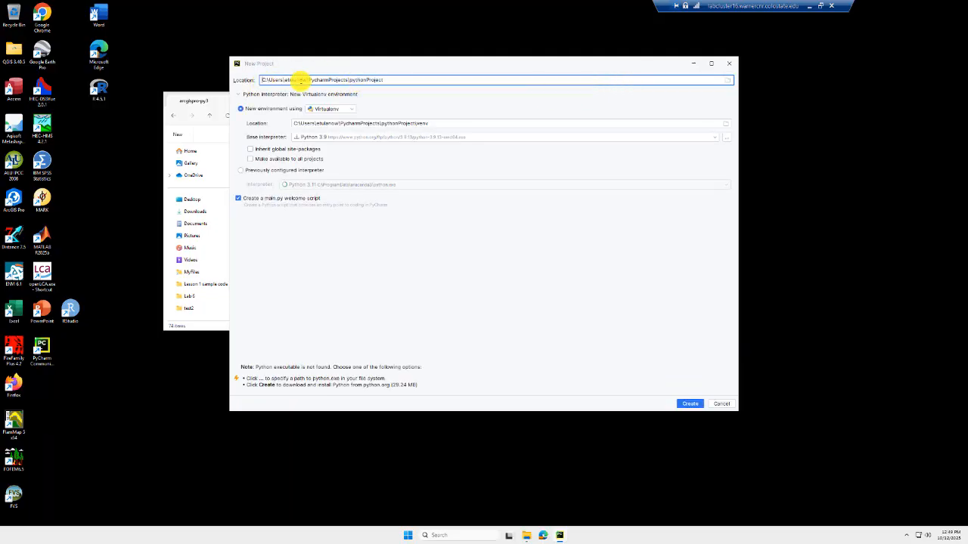
pyautogui.tripleClick(300, 80)
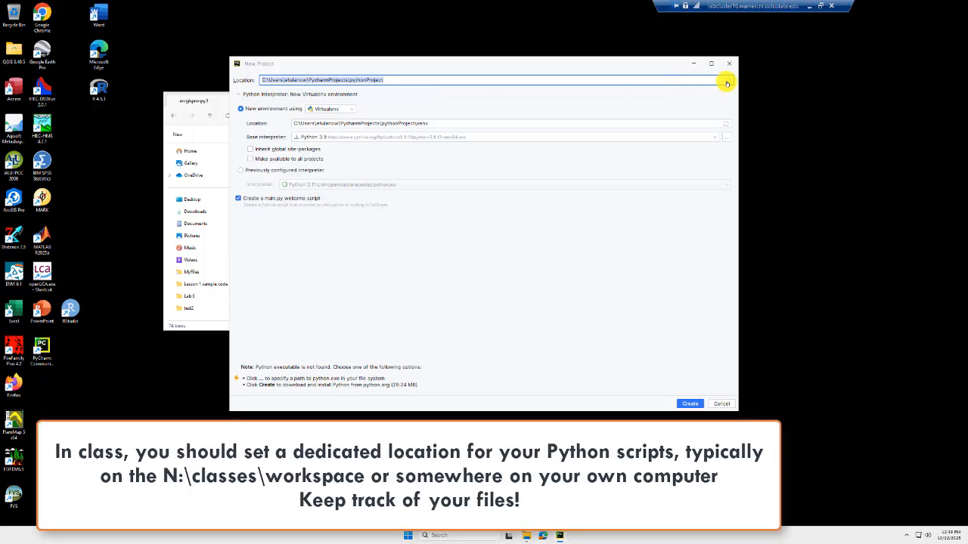
pyautogui.click(727, 81)
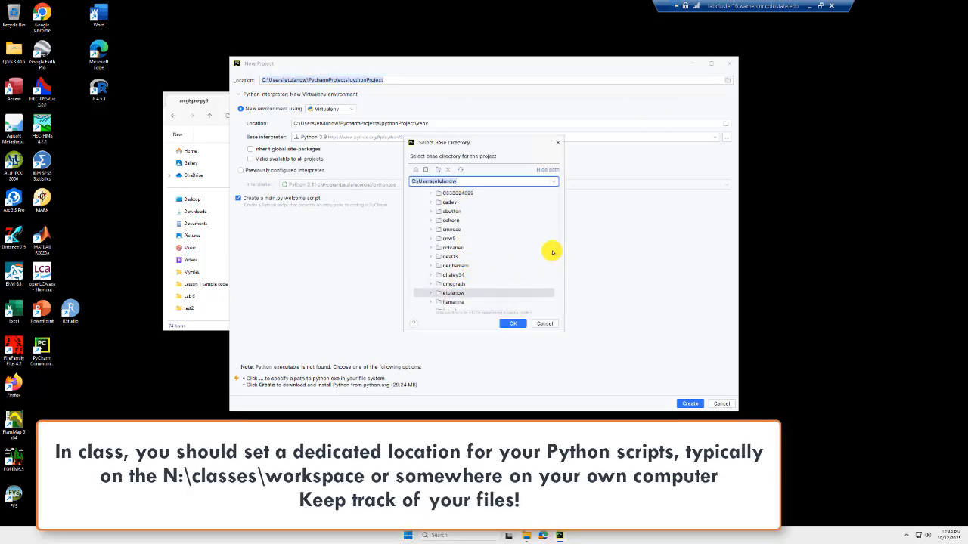
pyautogui.moveTo(557, 250); pyautogui.dragTo(557, 310)
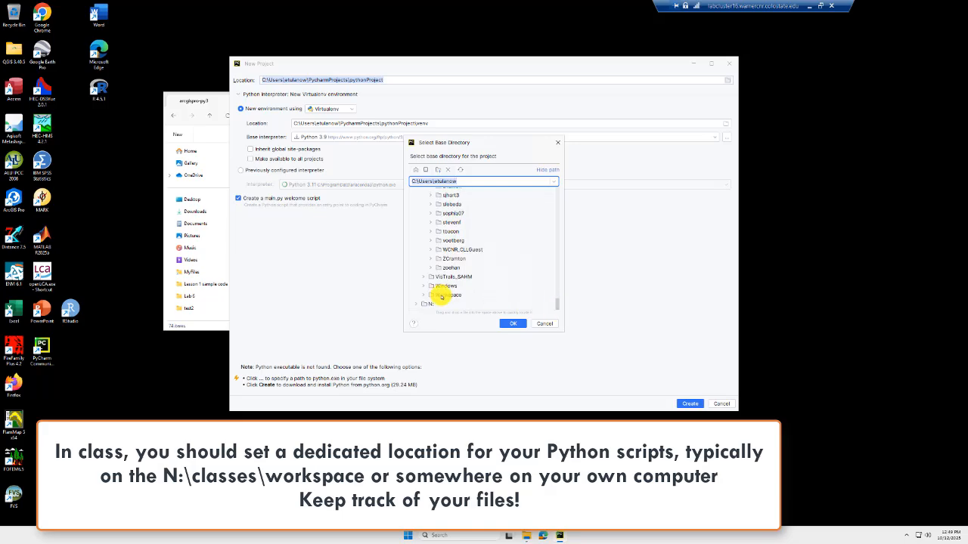
pyautogui.doubleClick(437, 303)
pyautogui.click(442, 268)
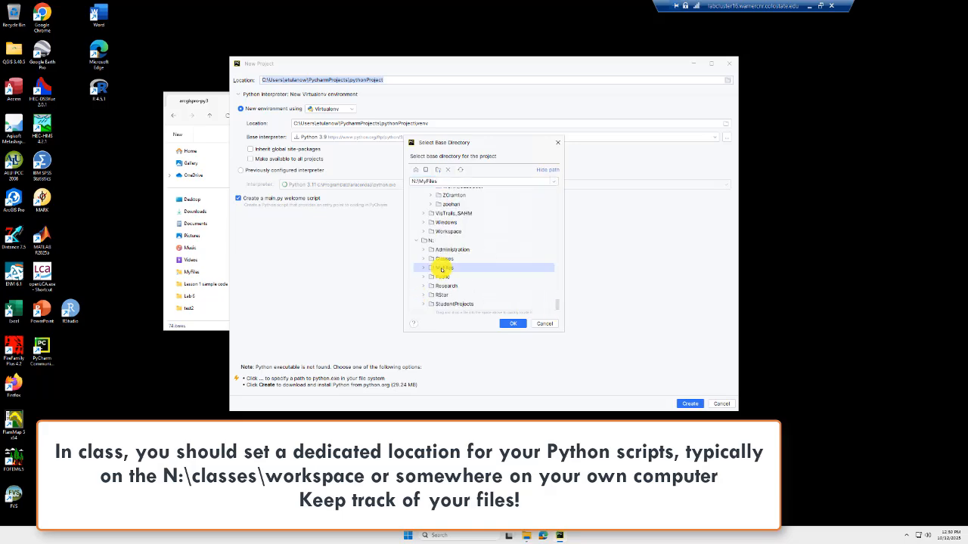
pyautogui.click(508, 323)
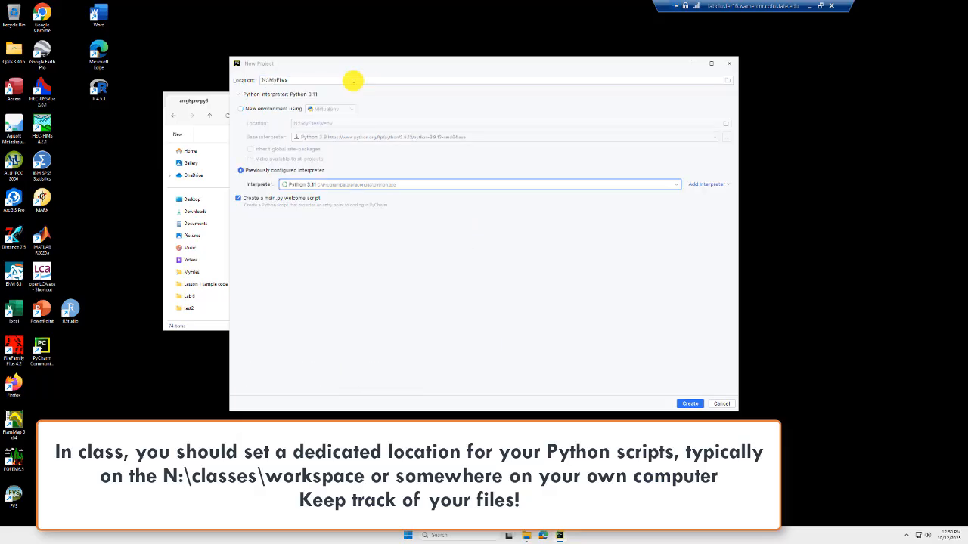
pyautogui.click(353, 80)
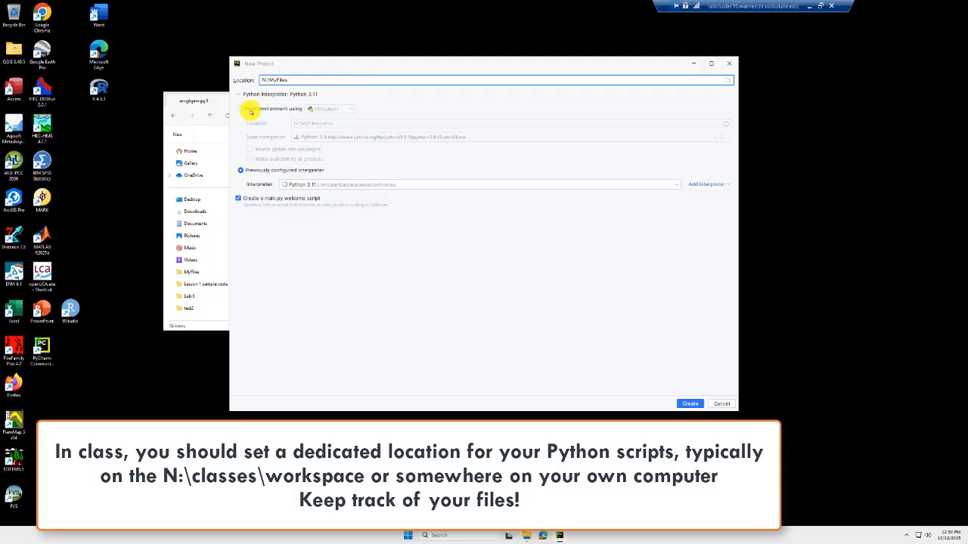
# Keep a new Virtualenv environment as the project's interpreter.
pyautogui.click(241, 108)
pyautogui.click(240, 171)
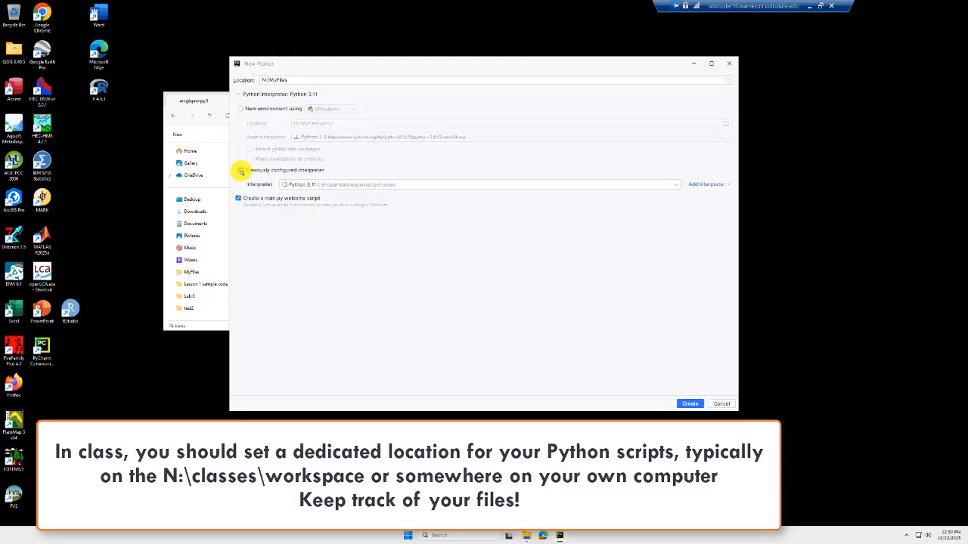
pyautogui.click(240, 109)
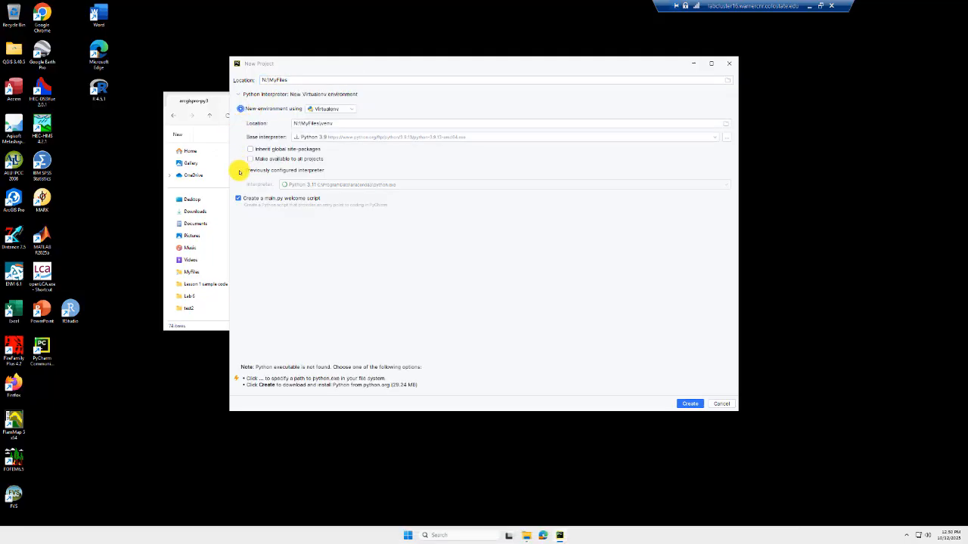
# Select the previously configured Python 3.11 interpreter, then choose Add Local Interpreter.
pyautogui.click(240, 171)
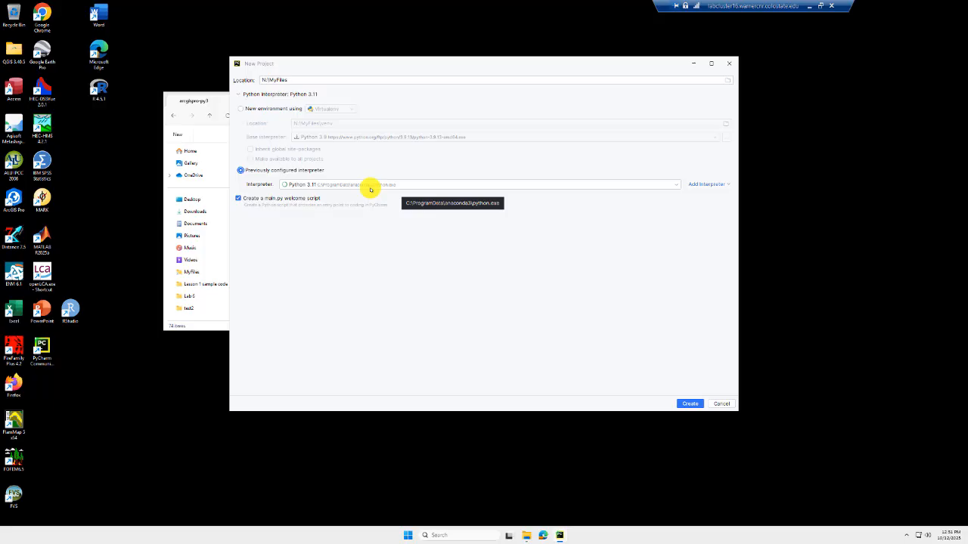
pyautogui.click(677, 189)
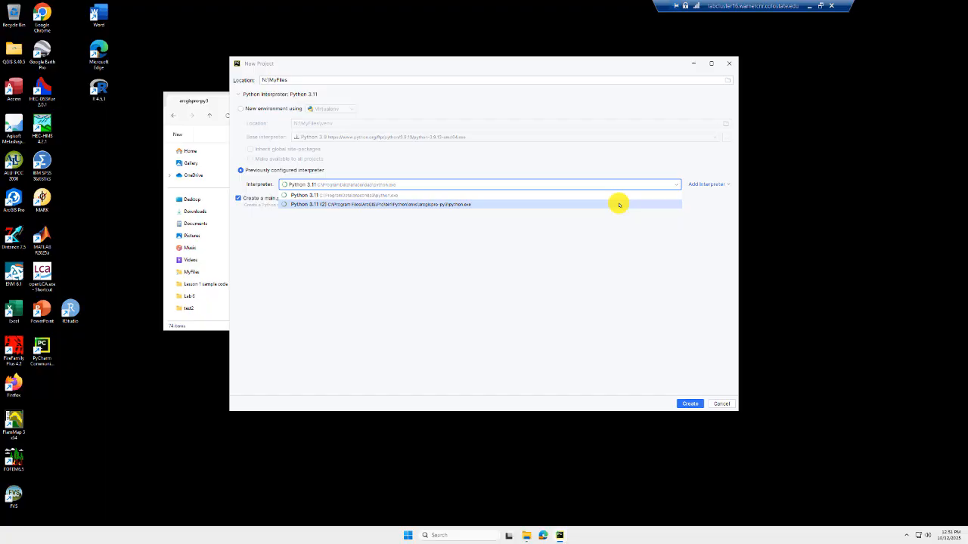
pyautogui.click(621, 224)
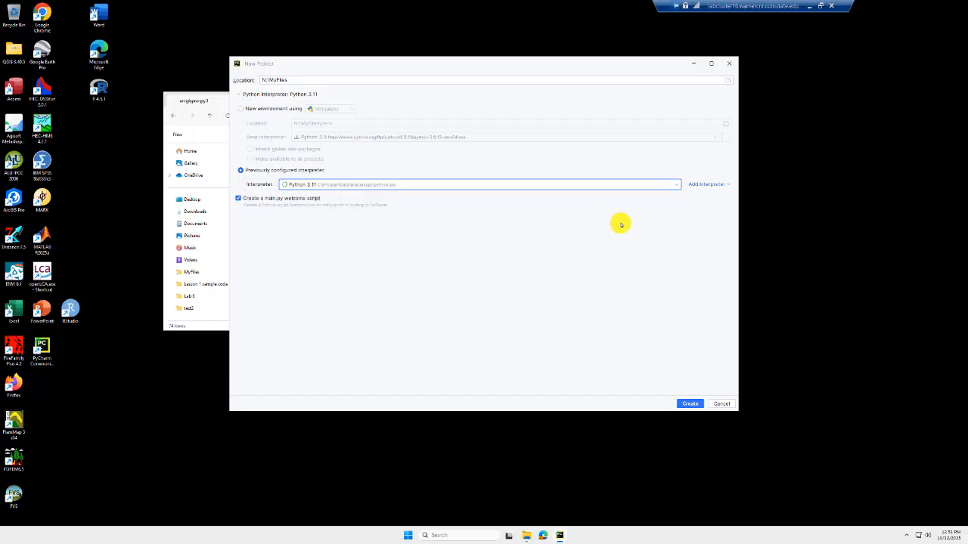
pyautogui.click(701, 184)
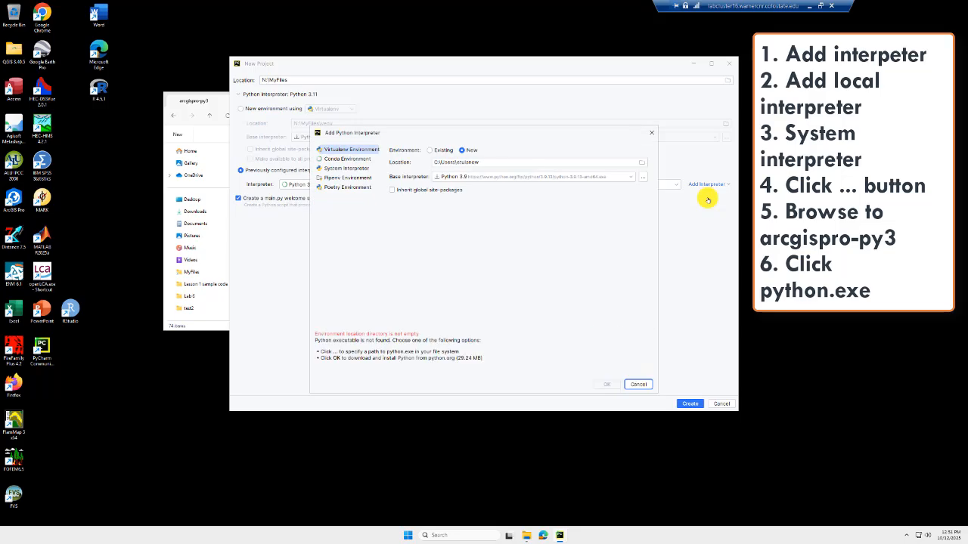
# Choose System Interpreter and browse into C:\Program Files\ArcGIS.
pyautogui.click(366, 168)
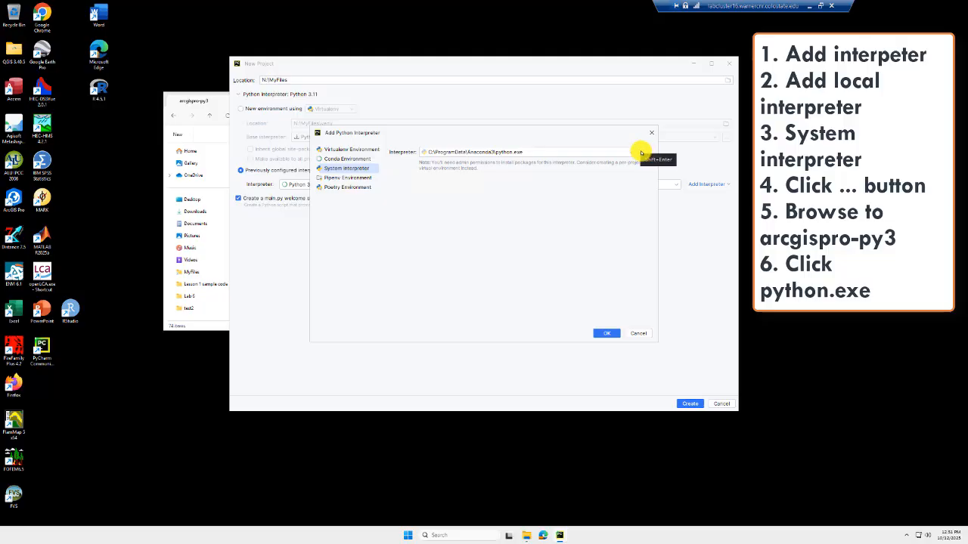
pyautogui.click(641, 153)
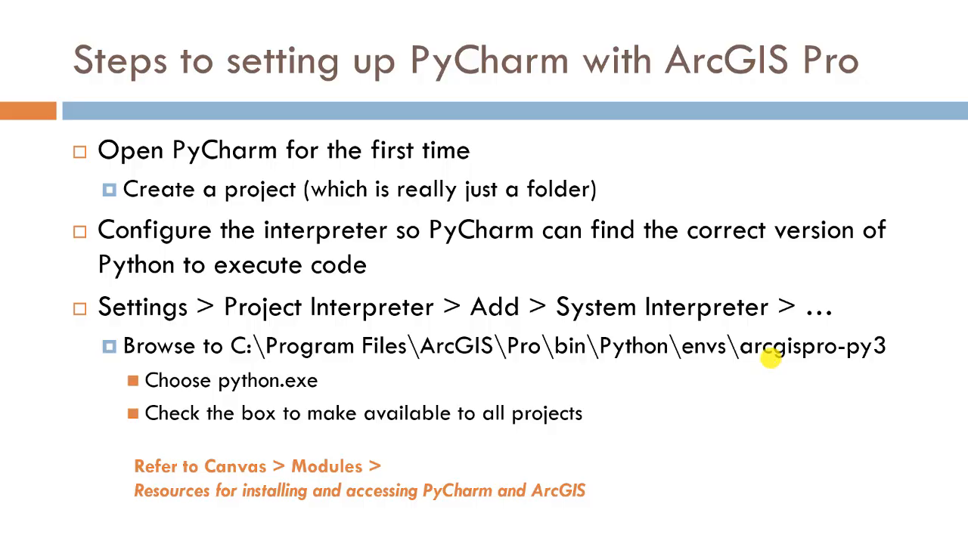
pyautogui.hotkey('alt', 'Tab')
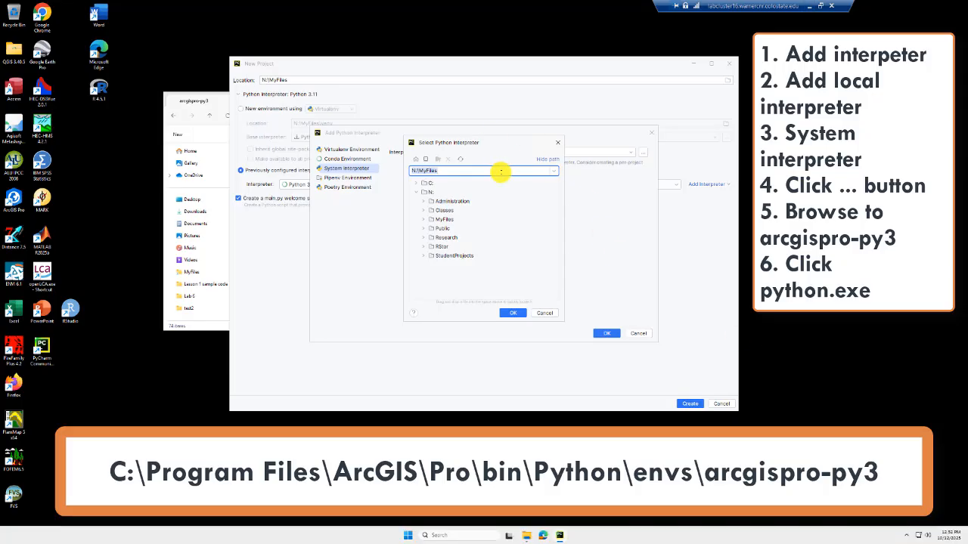
pyautogui.click(415, 183)
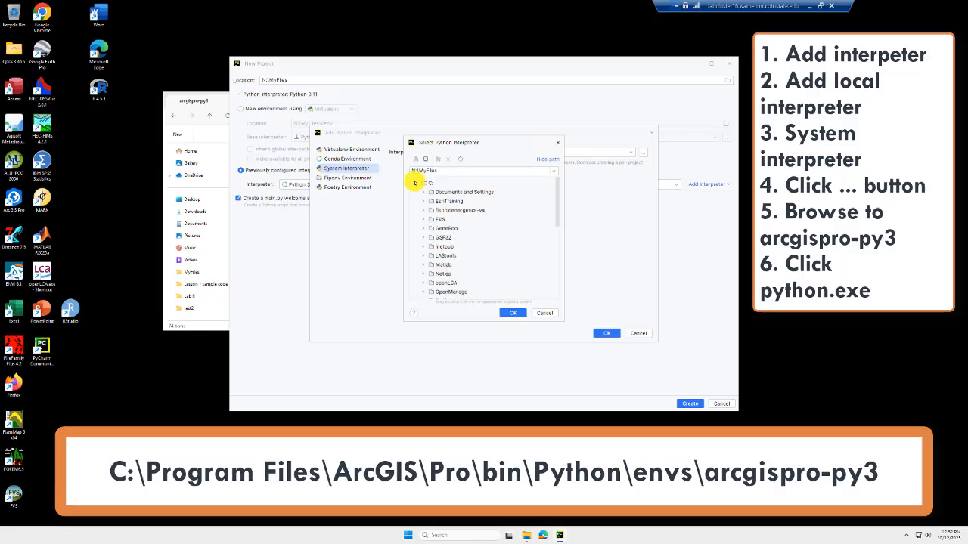
pyautogui.scroll(-3, 417, 240)
pyautogui.click(424, 227)
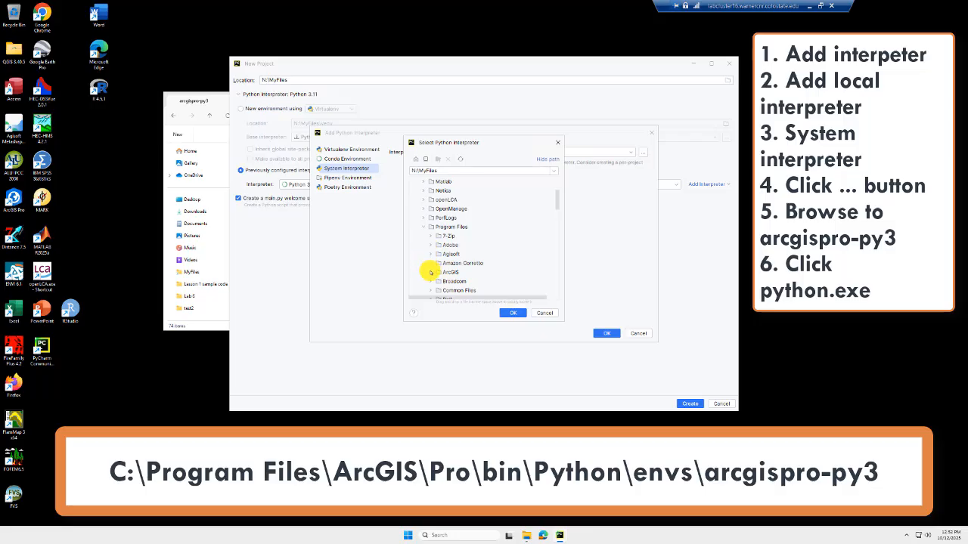
pyautogui.click(430, 272)
# Select python.exe in Pro\bin\Python\envs\arcgispro-py3 as the system interpreter.
pyautogui.scroll(-2, 440, 236)
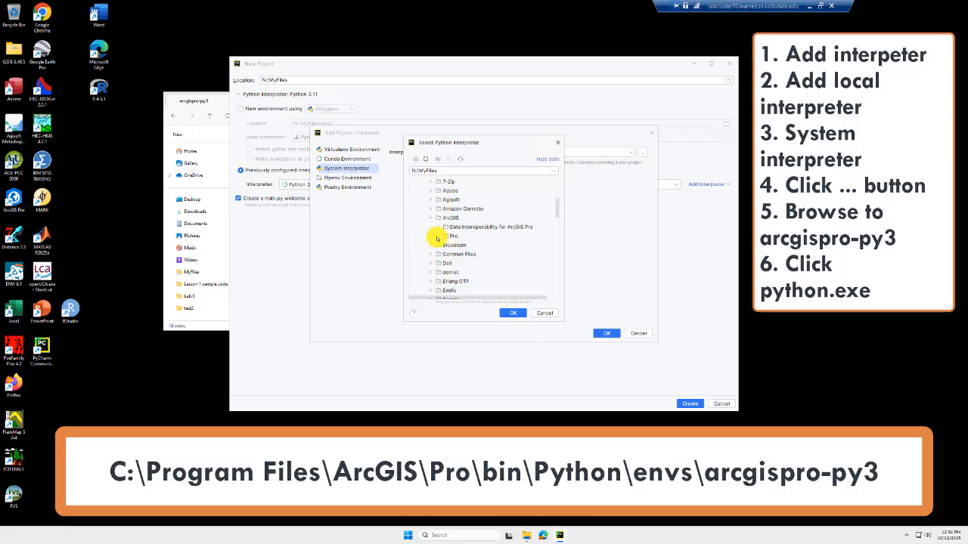
pyautogui.click(437, 238)
pyautogui.click(443, 245)
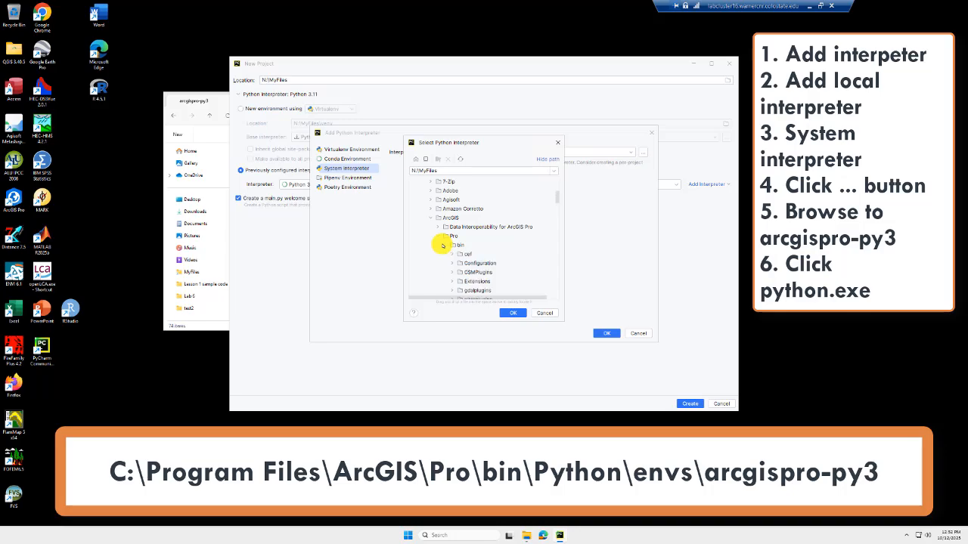
pyautogui.scroll(-2, 443, 245)
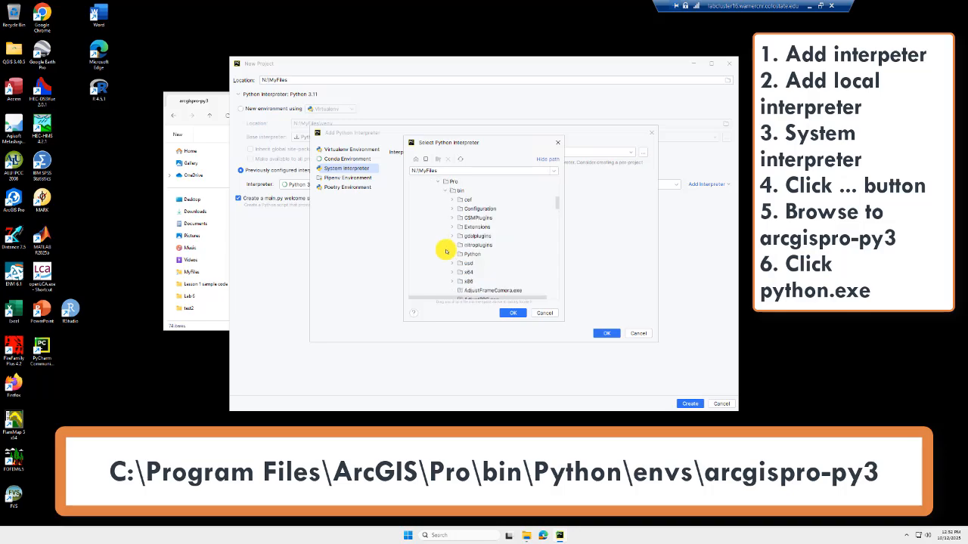
pyautogui.click(447, 253)
pyautogui.scroll(-2, 446, 201)
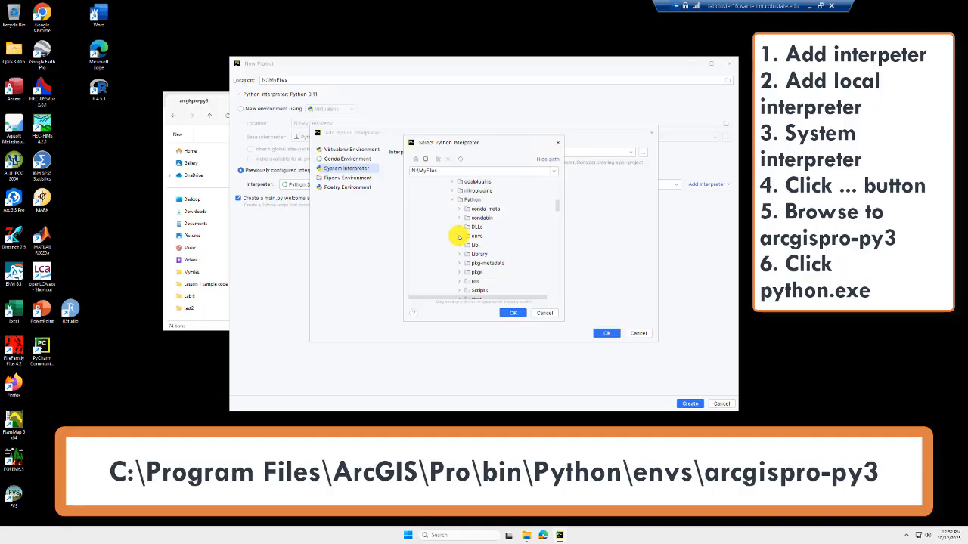
pyautogui.click(459, 236)
pyautogui.click(487, 246)
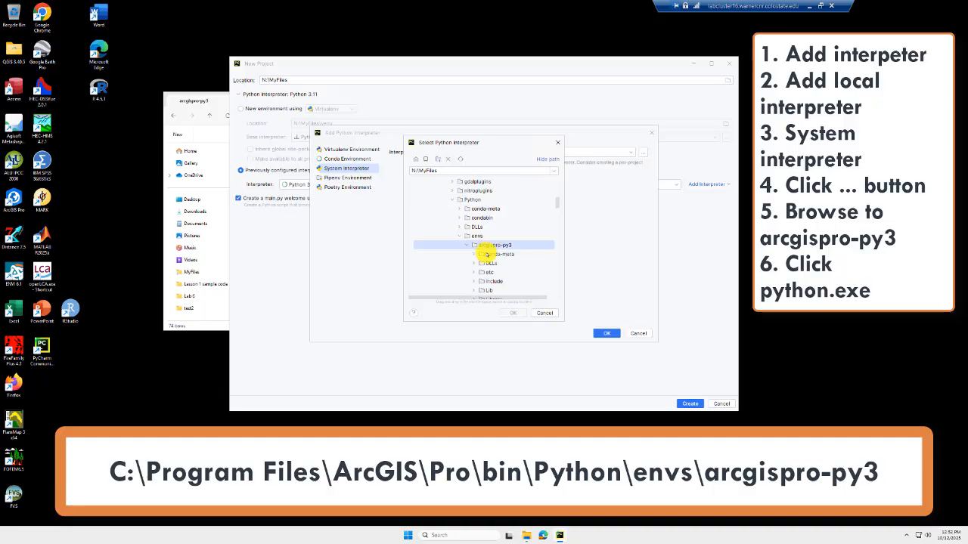
pyautogui.moveTo(474, 323); pyautogui.dragTo(474, 426)
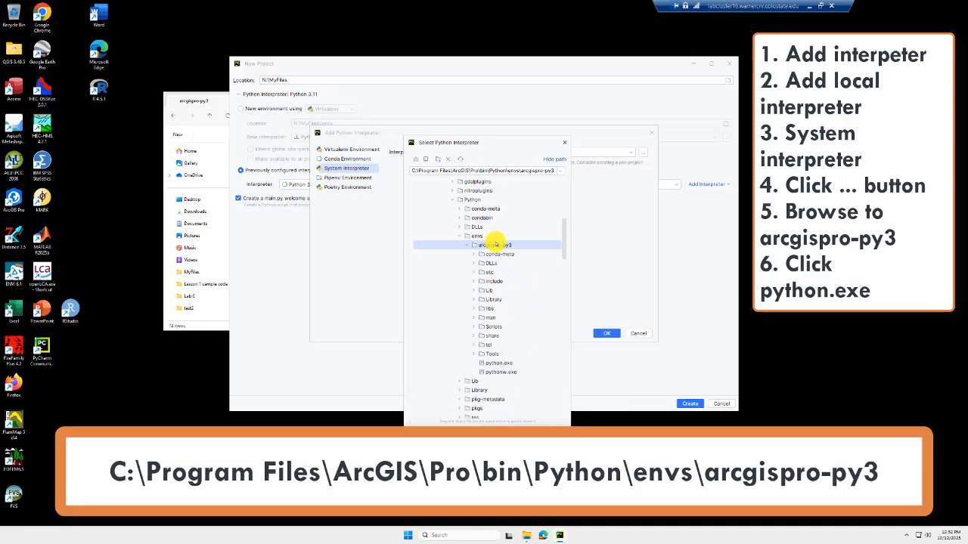
pyautogui.click(509, 364)
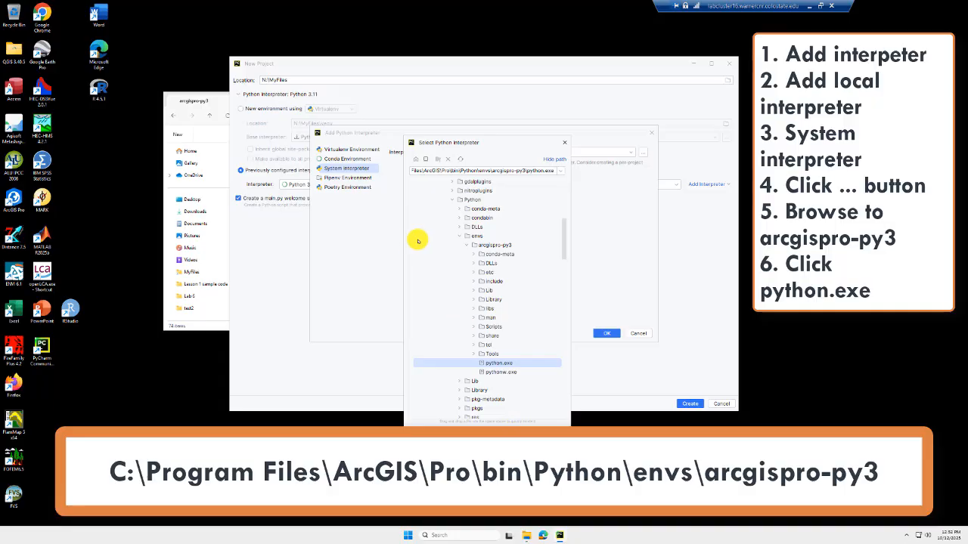
pyautogui.moveTo(403, 242); pyautogui.dragTo(303, 240)
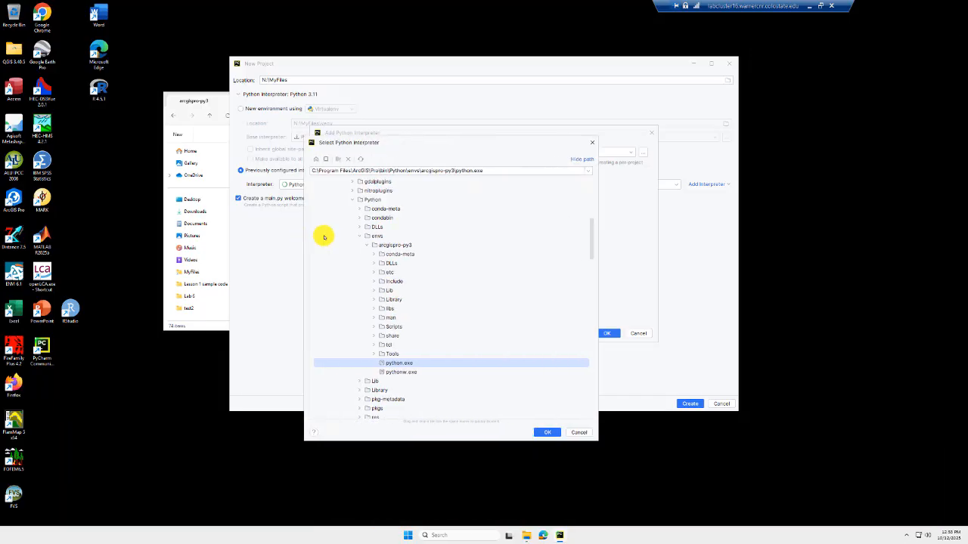
pyautogui.click(540, 433)
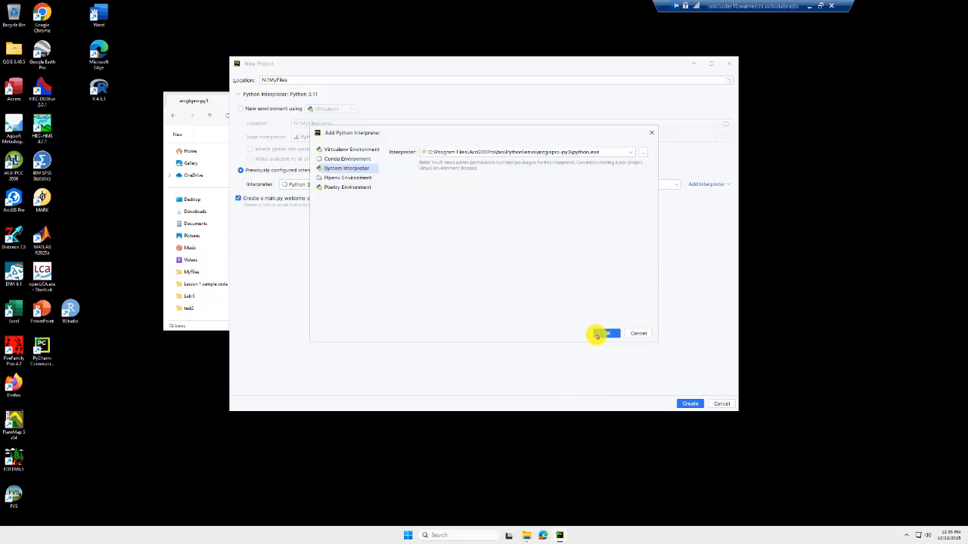
# Add the arcgispro-py3 interpreter and create the MyFiles project from existing sources.
pyautogui.click(597, 335)
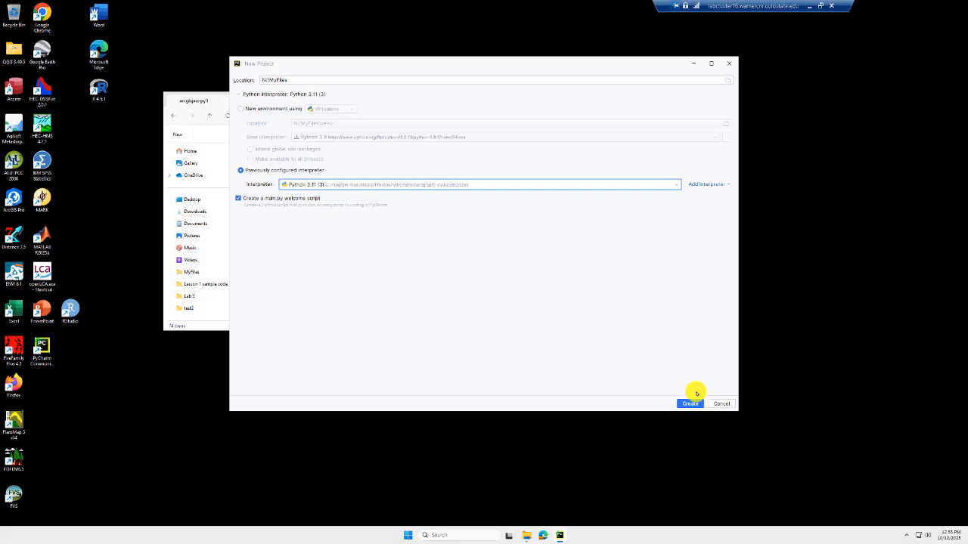
pyautogui.click(690, 404)
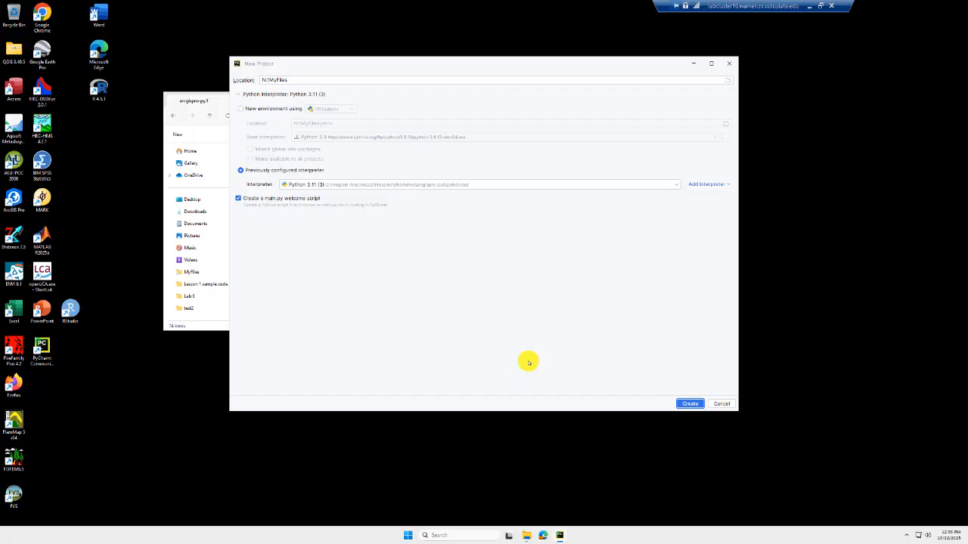
pyautogui.click(683, 404)
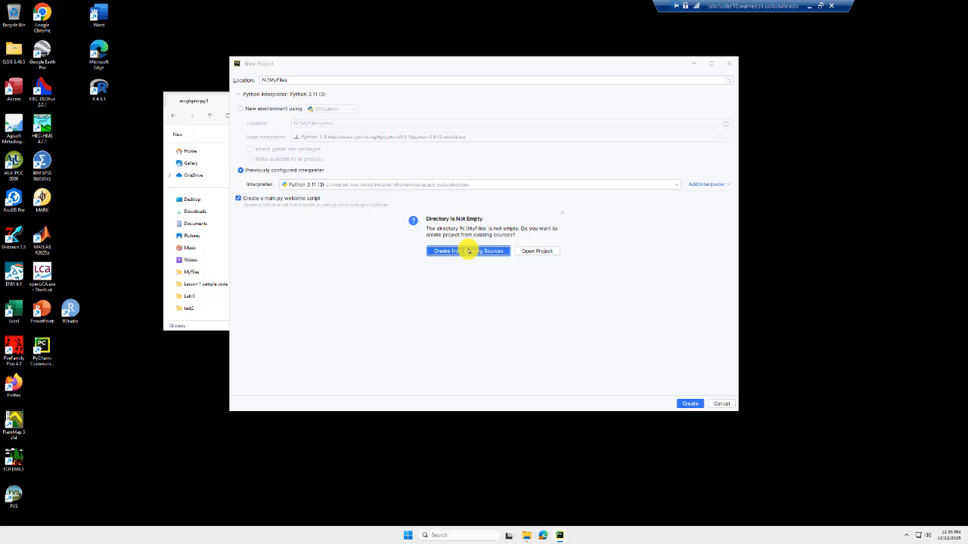
pyautogui.click(468, 251)
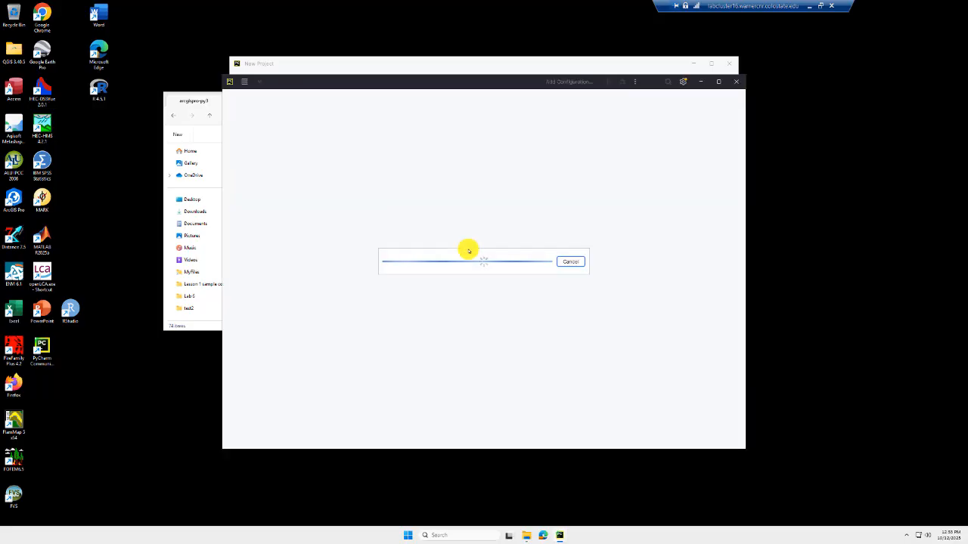
# Maximize the window and open Lesson1a_Demo.py and Lesson1c Demo for slides FA2020.py.
pyautogui.click(717, 80)
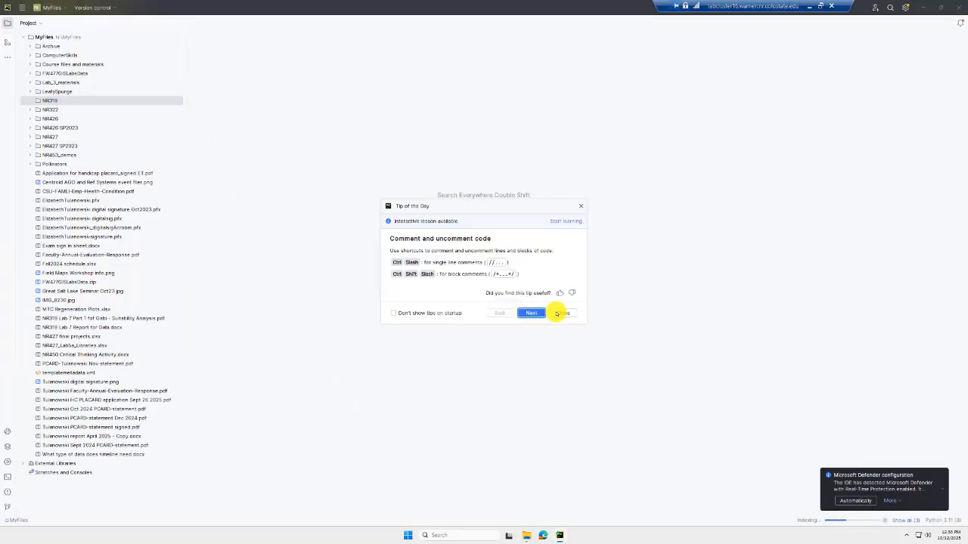
pyautogui.click(562, 313)
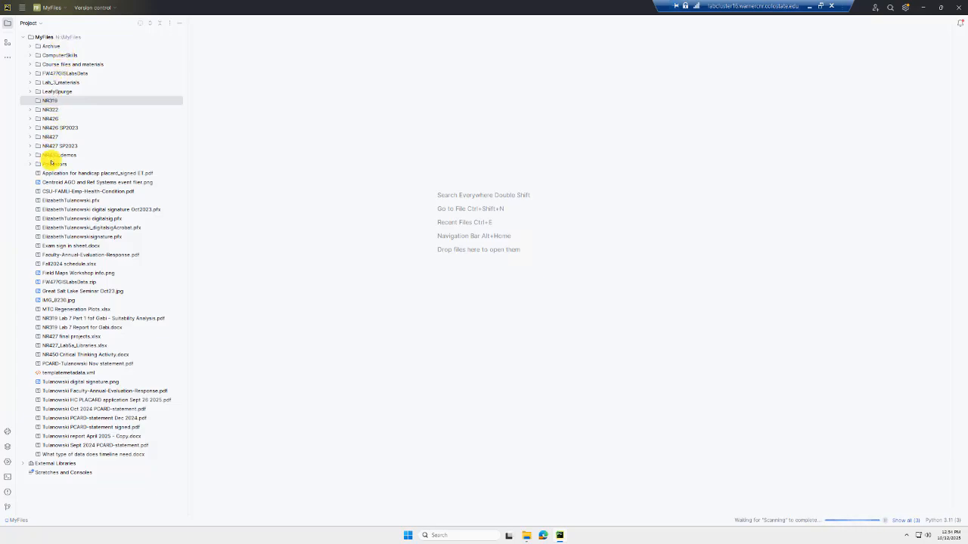
pyautogui.click(31, 120)
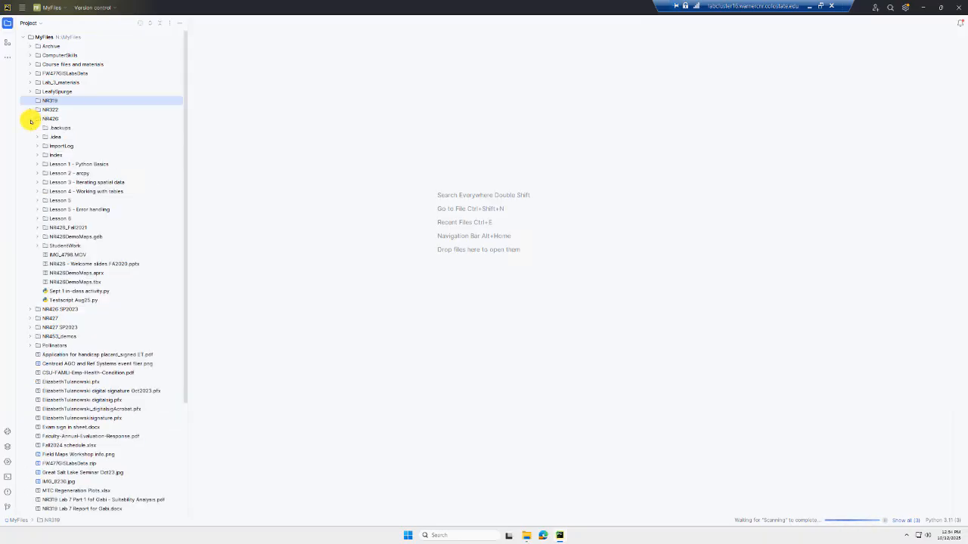
pyautogui.click(37, 165)
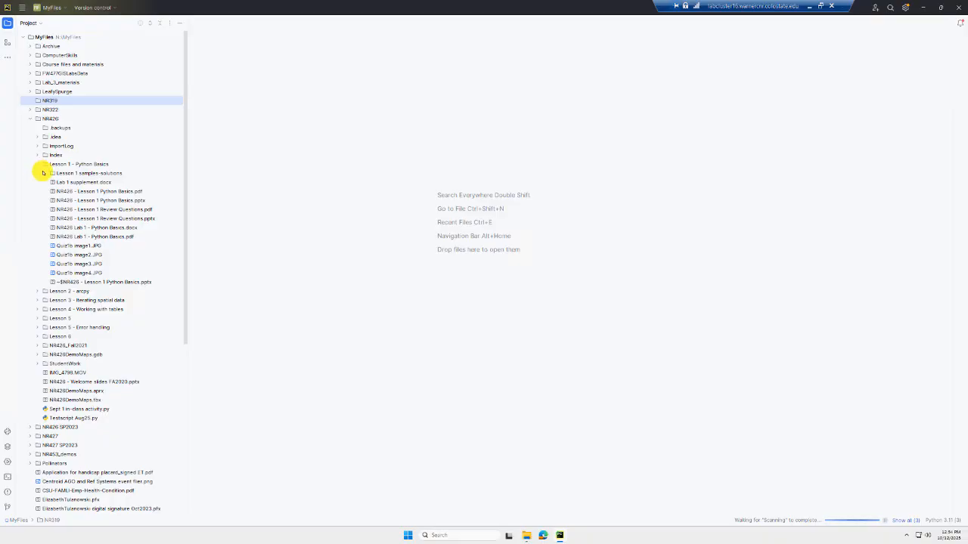
pyautogui.click(43, 174)
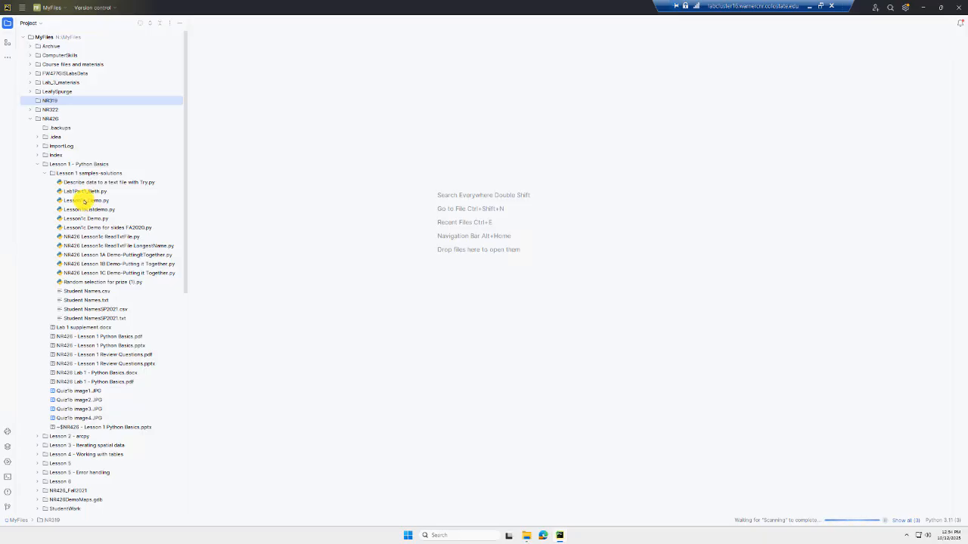
pyautogui.doubleClick(87, 201)
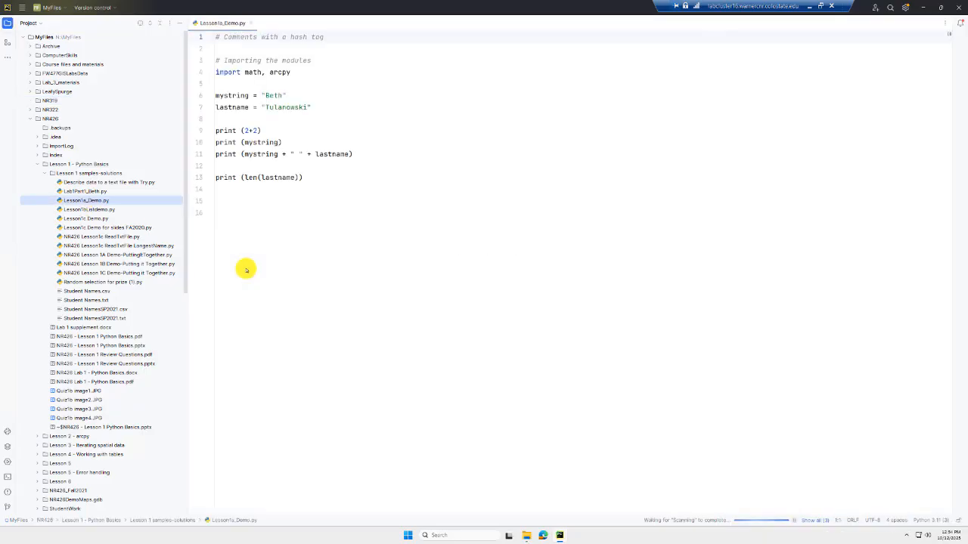
pyautogui.doubleClick(110, 227)
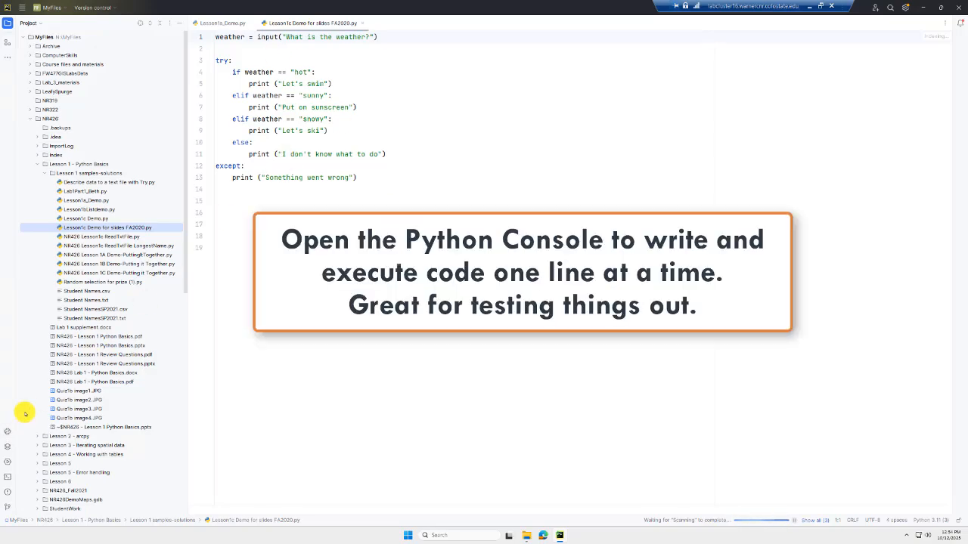
# Open the Python Console on Python 3.11.10 and evaluate 2+2, returning 4.
pyautogui.click(9, 430)
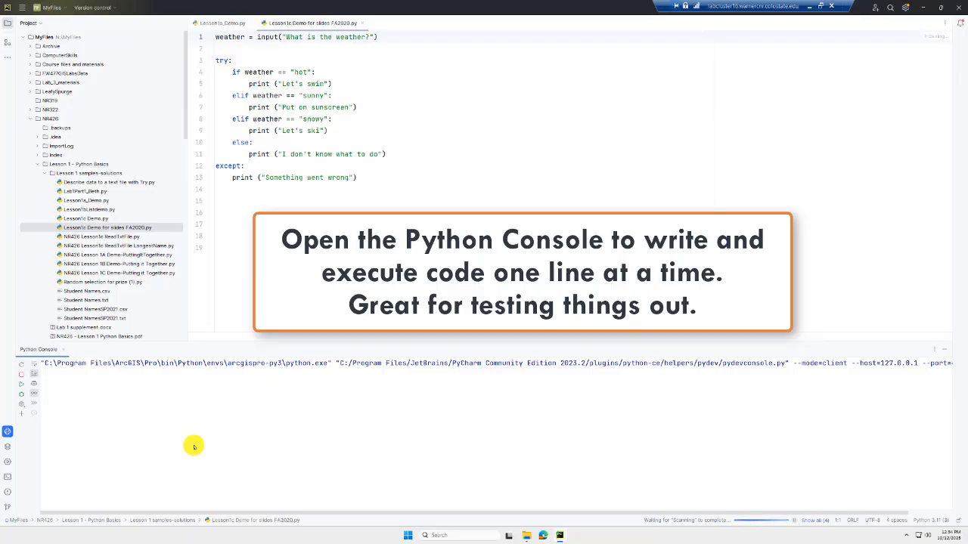
pyautogui.moveTo(41, 362); pyautogui.dragTo(325, 366)
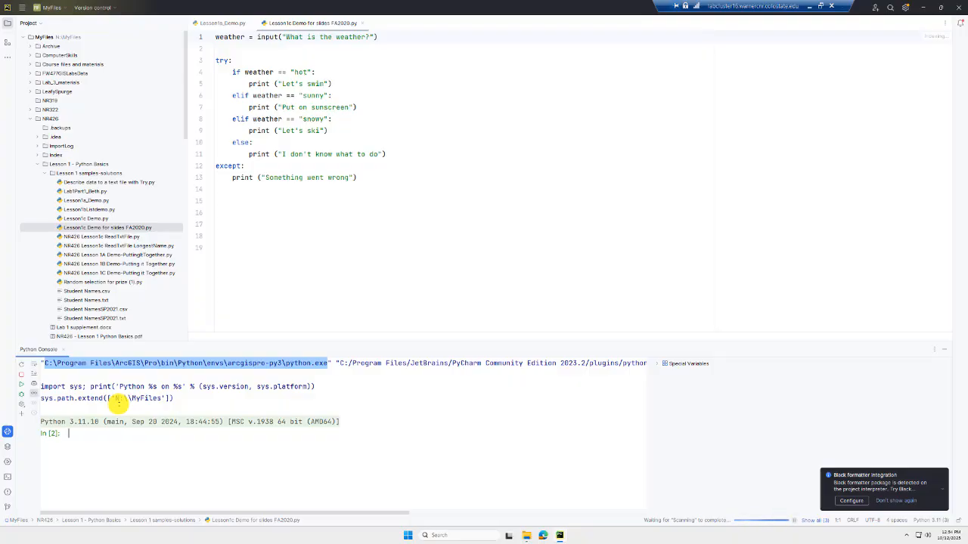
pyautogui.write('2+2')
pyautogui.press('Return')
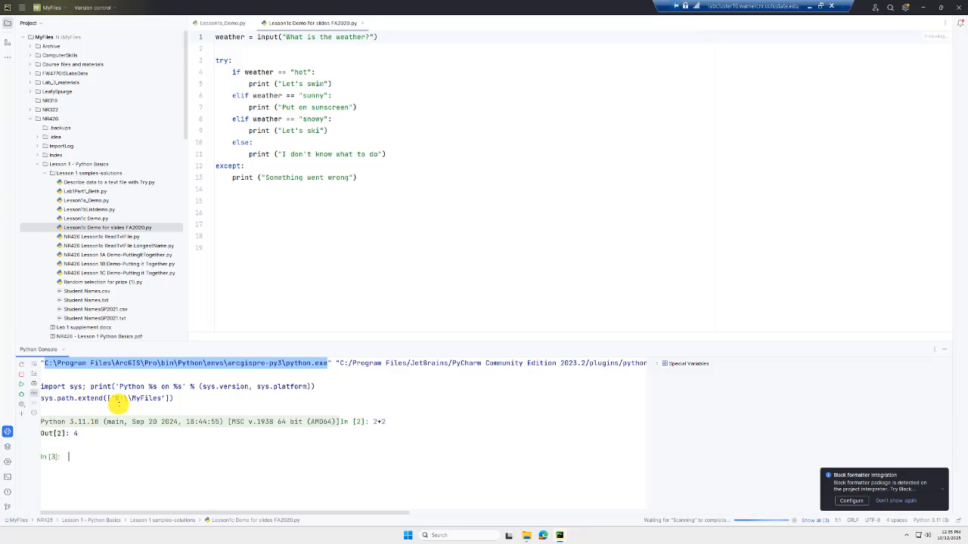
# Assign name = "cam the ram" in the console and uppercase it to 'CAM THE RAM'.
pyautogui.write('name = "cam the ram')
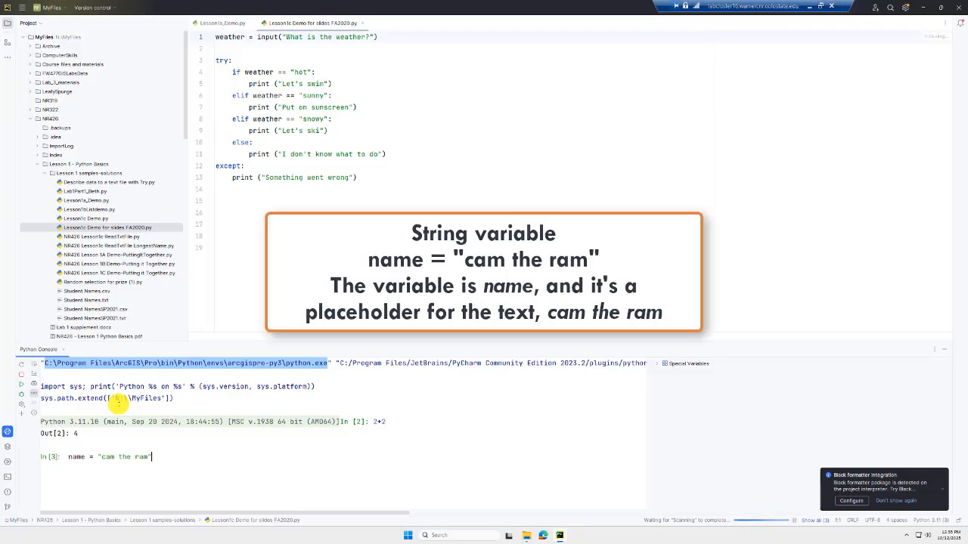
pyautogui.press('Return')
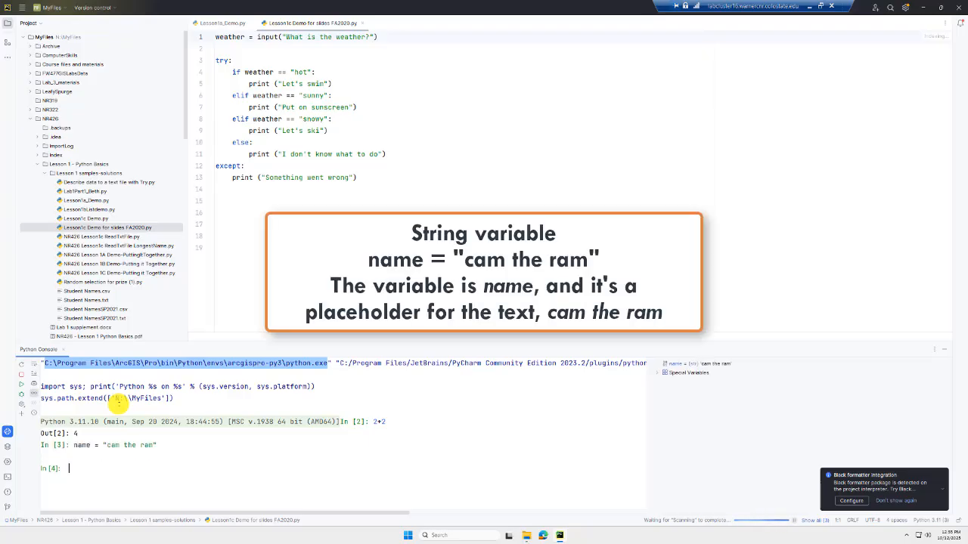
pyautogui.write('name.upper')
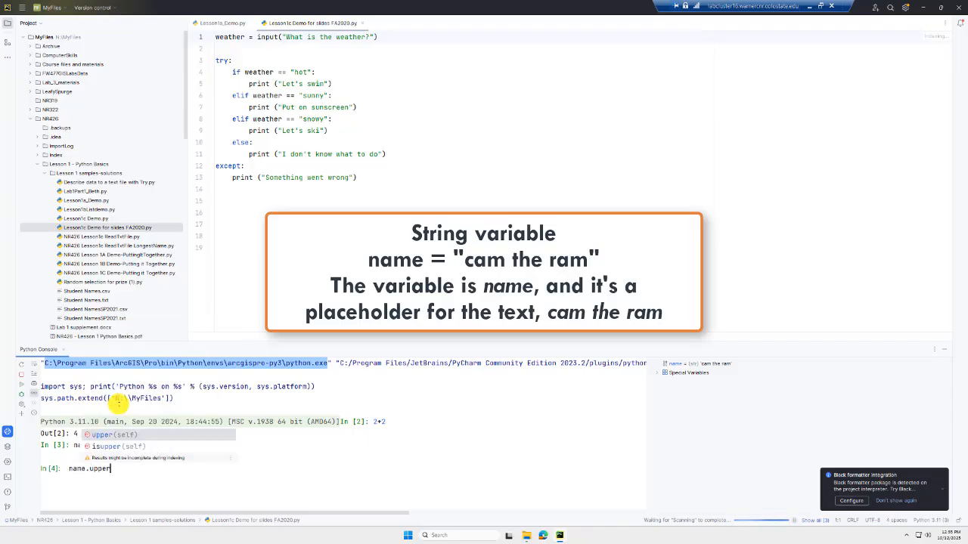
pyautogui.press('Return')
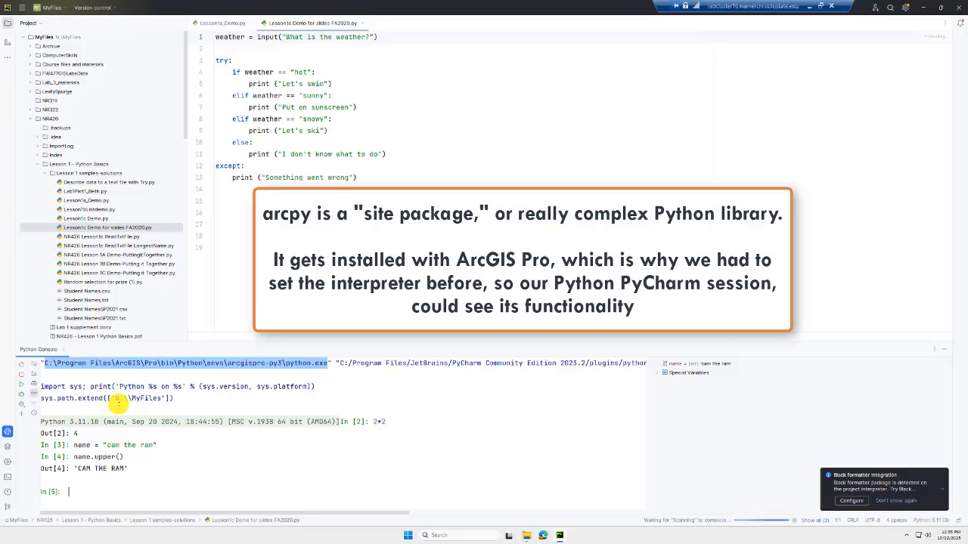
# Run import arcpy, then highlight the script's try/except block and the import line.
pyautogui.write('import arcpy')
pyautogui.press('Return')
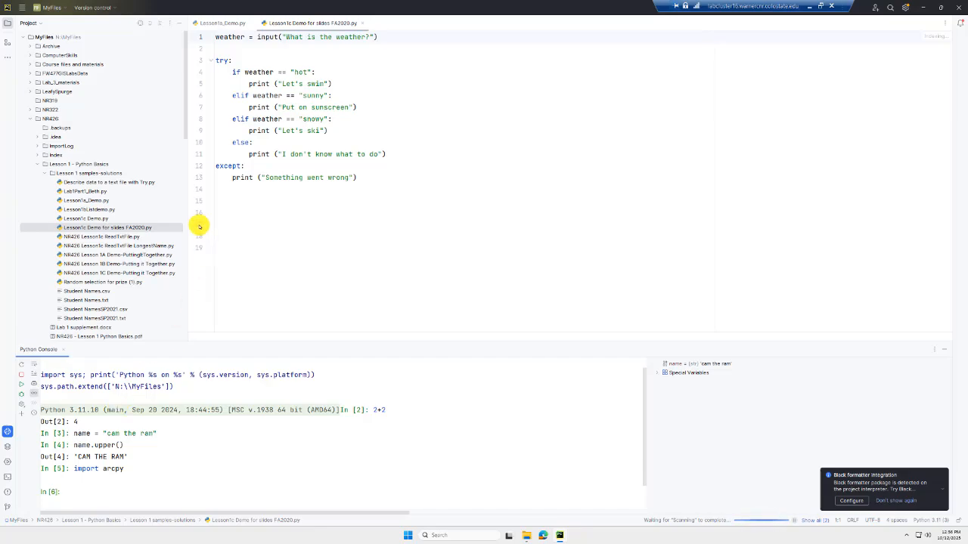
pyautogui.click(266, 60)
pyautogui.moveTo(230, 50); pyautogui.dragTo(384, 277)
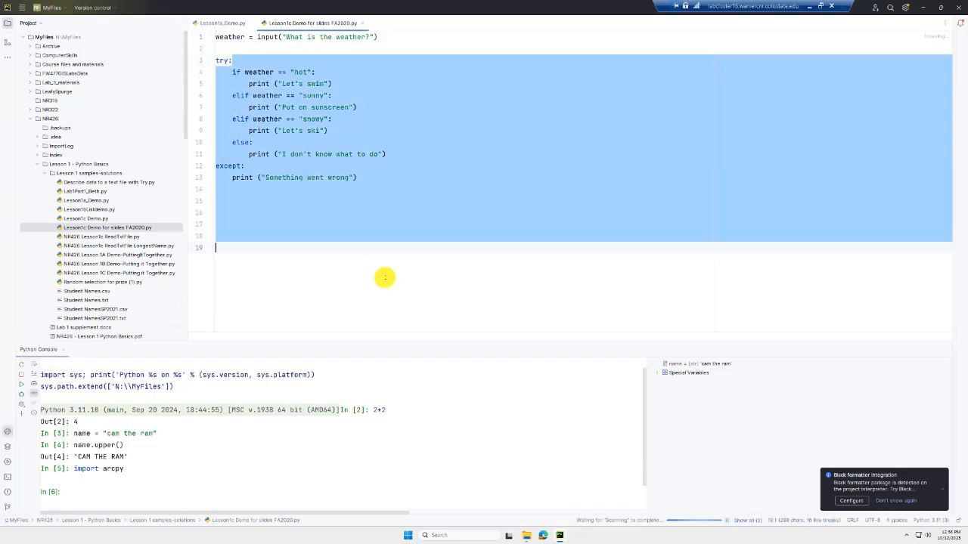
pyautogui.click(62, 492)
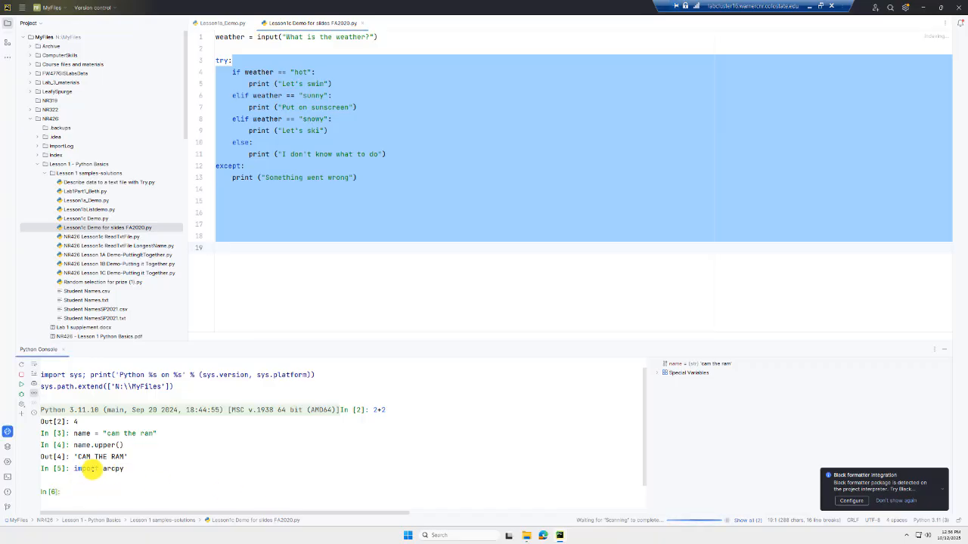
pyautogui.moveTo(124, 469); pyautogui.dragTo(56, 469)
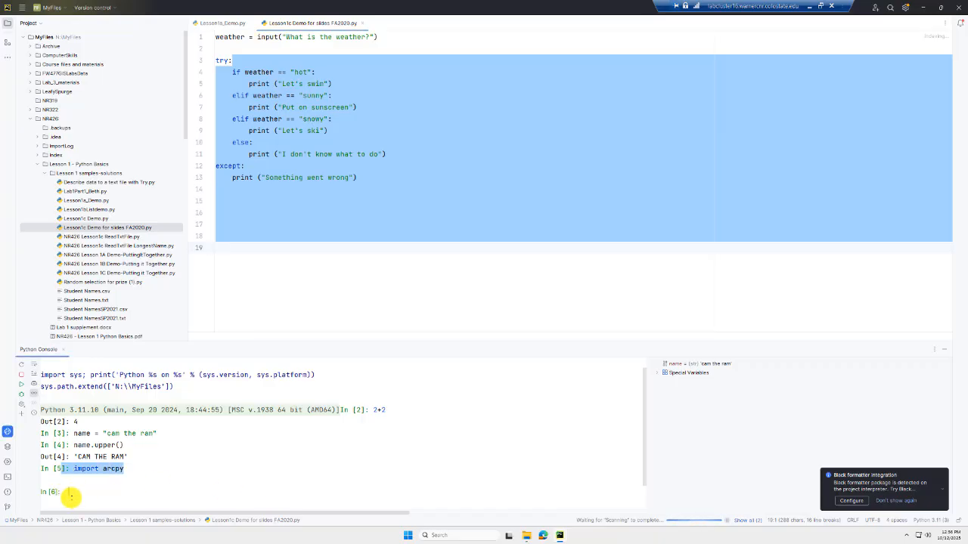